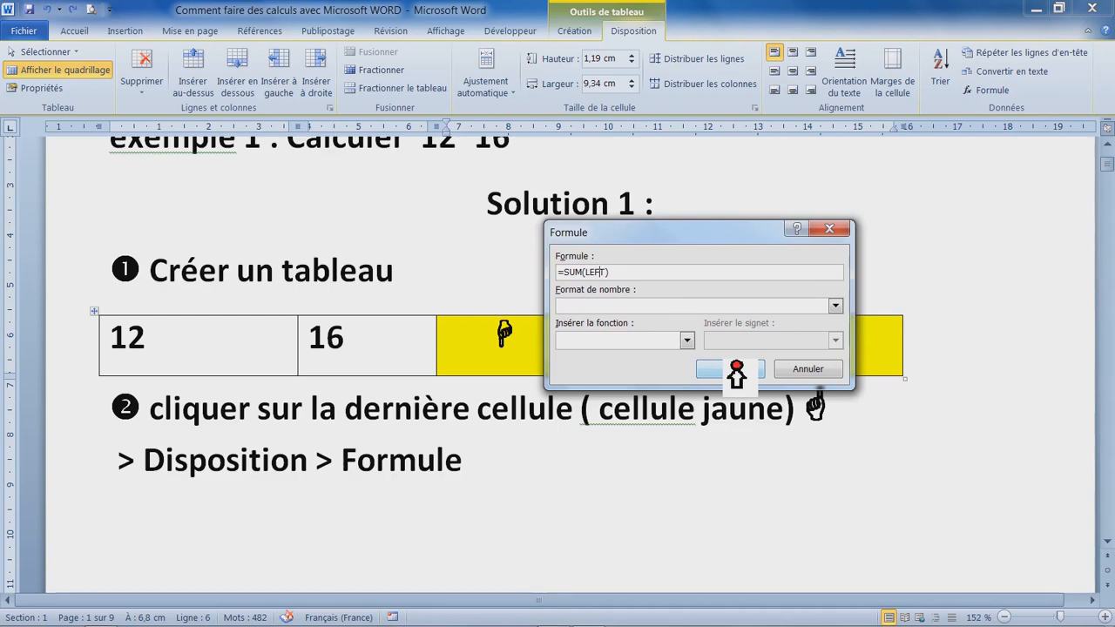
- Cancel the pending =SUM(LEFT) formula for the yellow table cell and return to the document text
left_click(827, 372)
left_click(597, 522)
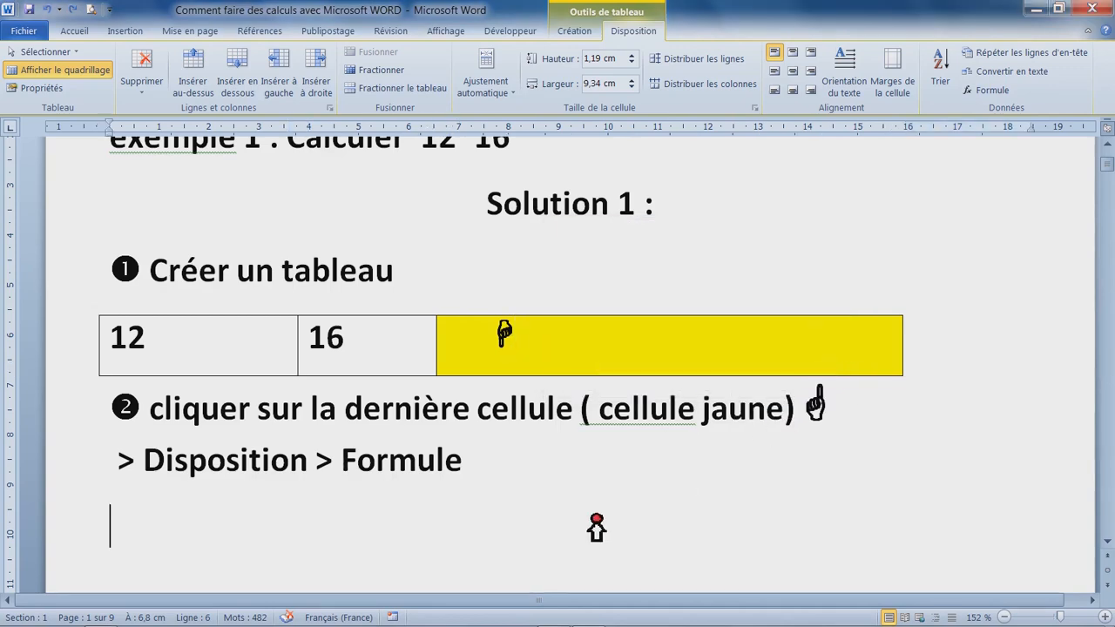
- Review the rest of Solution 1: the Formule command picture, the =sum(left) formula, the result table and the remark on vertical tables
scroll(636, 458, "down", 3)
scroll(636, 457, "down", 1)
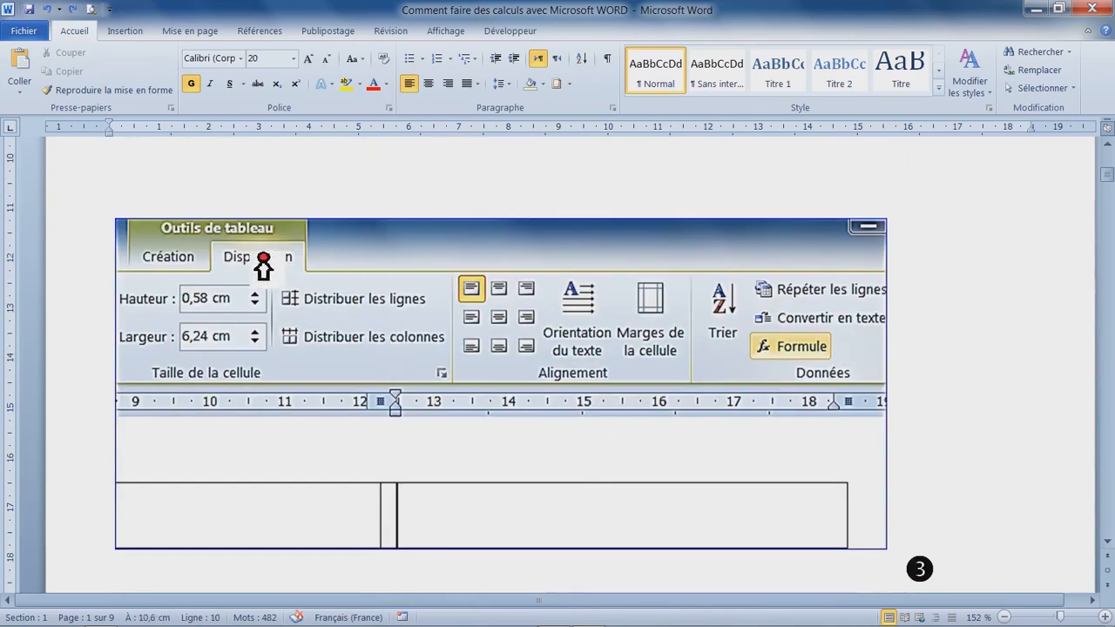
left_click(803, 353)
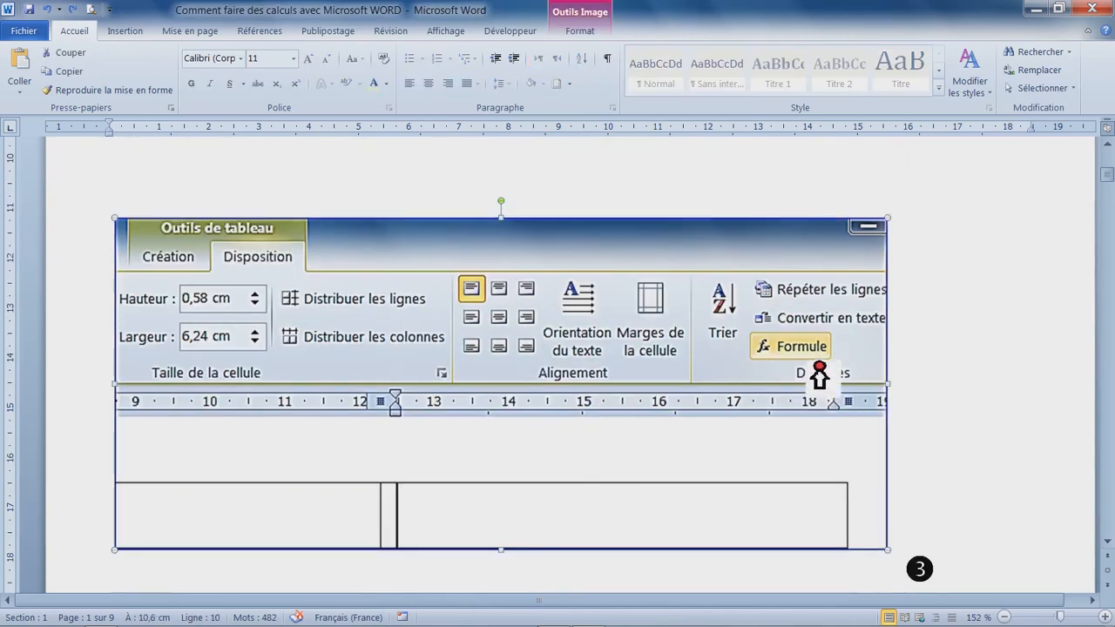
scroll(783, 392, "down", 4)
scroll(746, 416, "down", 2)
left_click(485, 277)
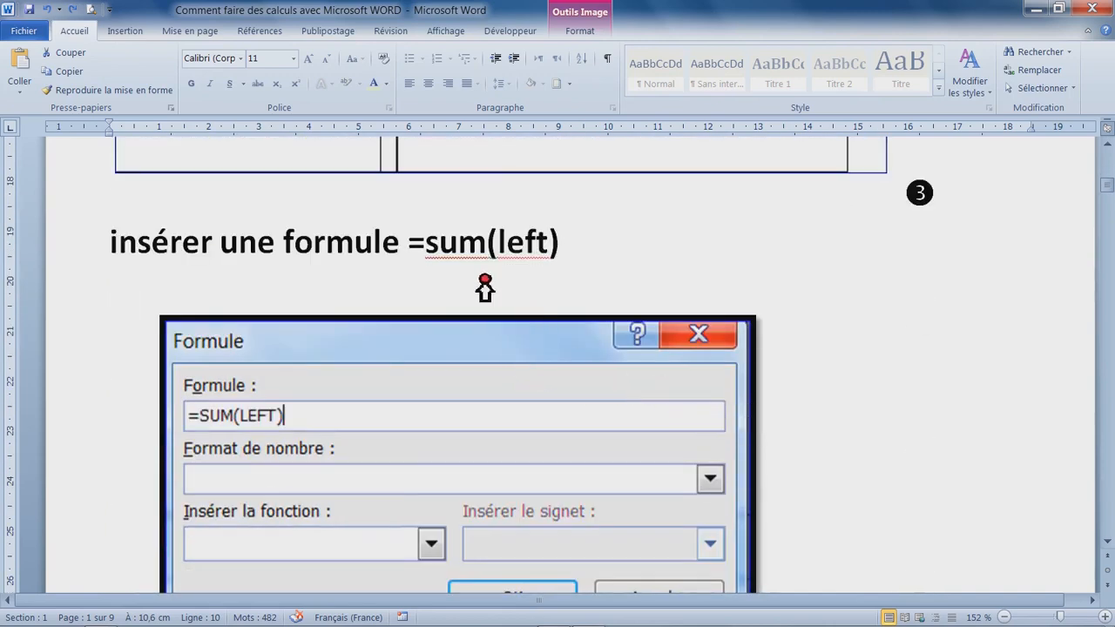
left_click_drag(445, 255, 577, 251)
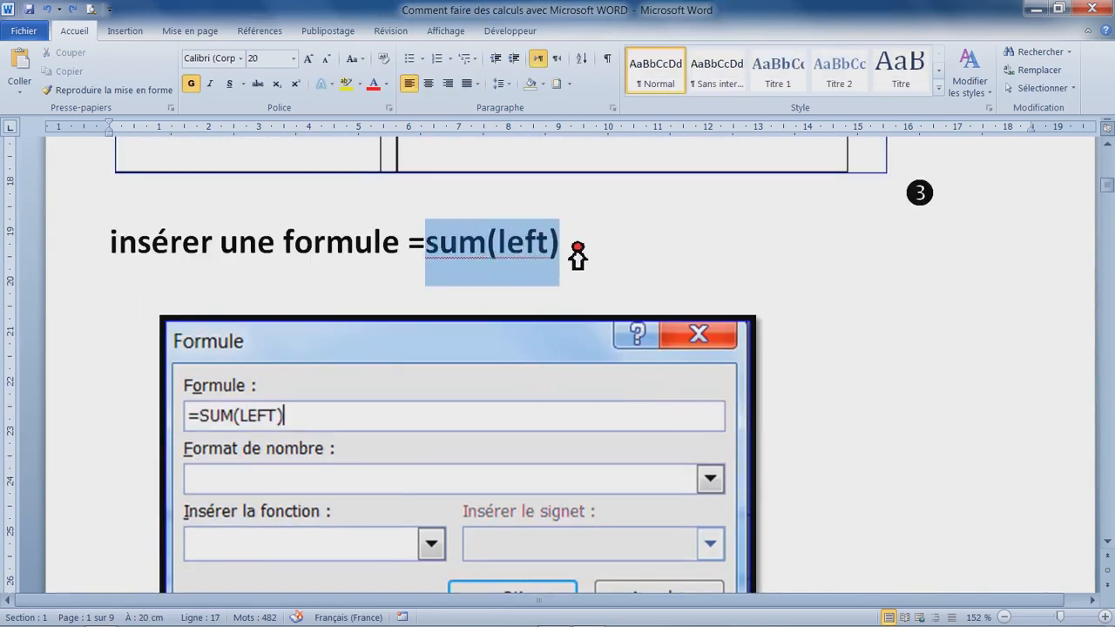
left_click(523, 260)
left_click(305, 418)
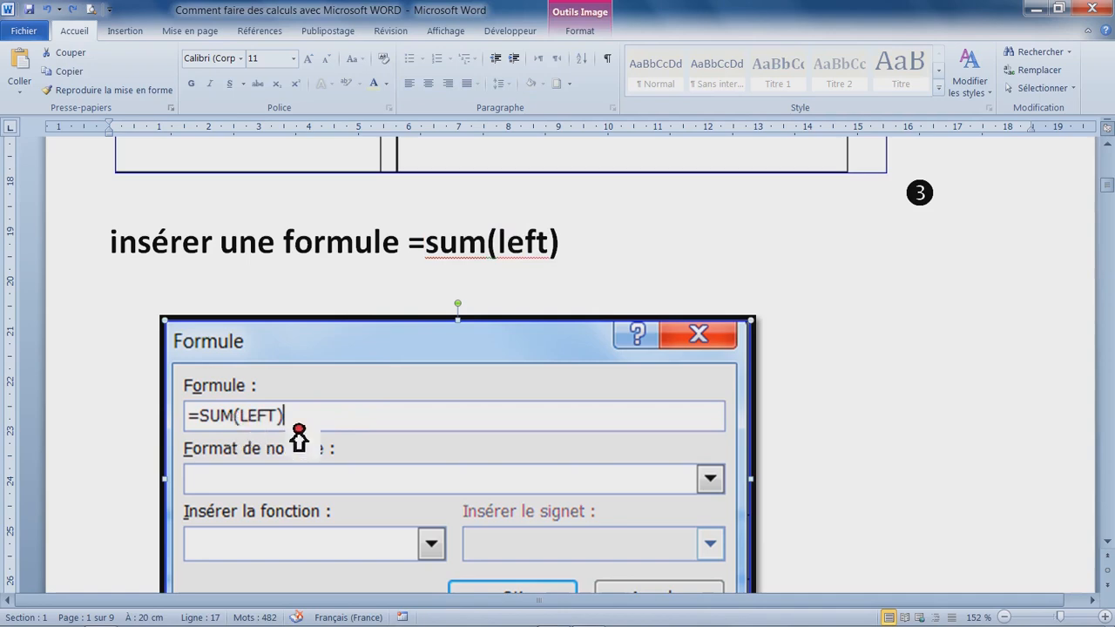
scroll(573, 437, "down", 3)
scroll(636, 444, "down", 6)
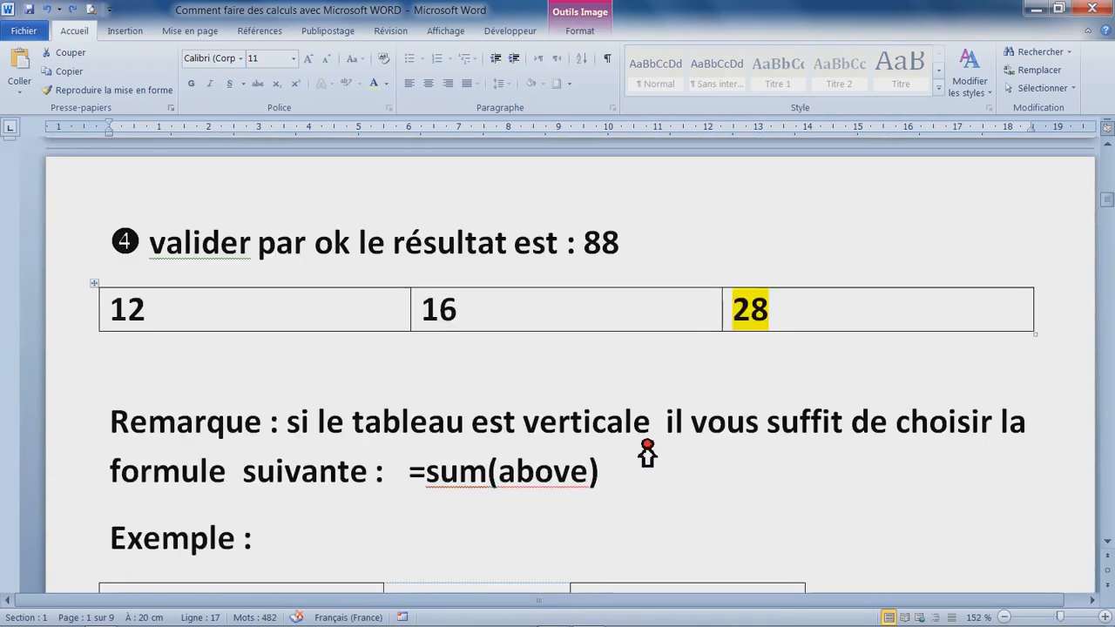
left_click(756, 316)
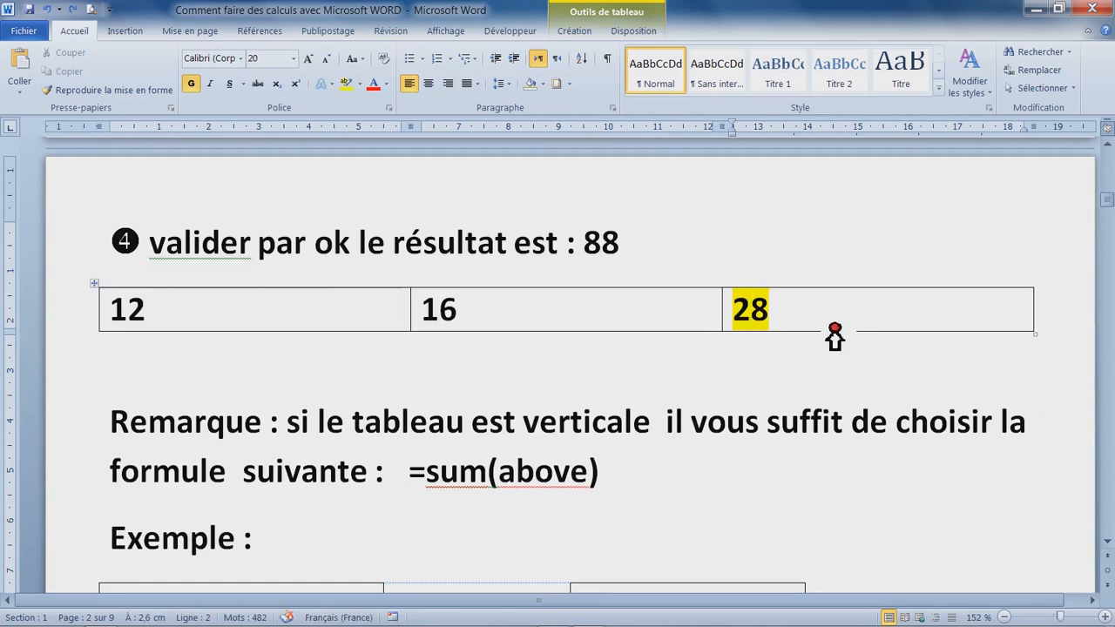
left_click_drag(358, 424, 911, 425)
- Apply a wavy underline to the word "above" in the =sum(above) formula of the remark
double_click(544, 470)
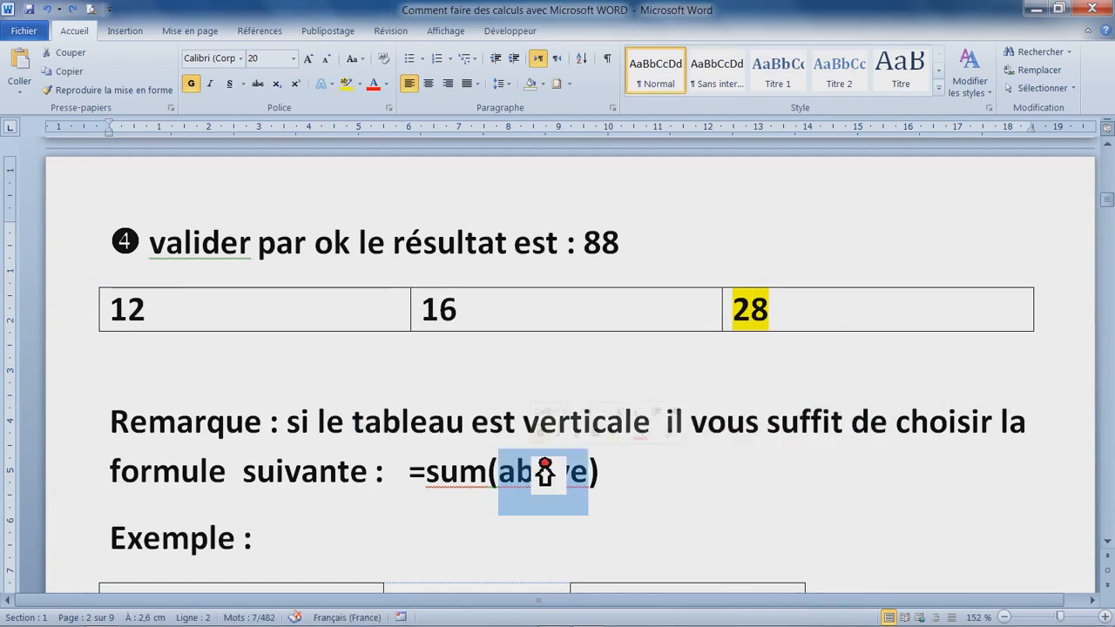
left_click(236, 85)
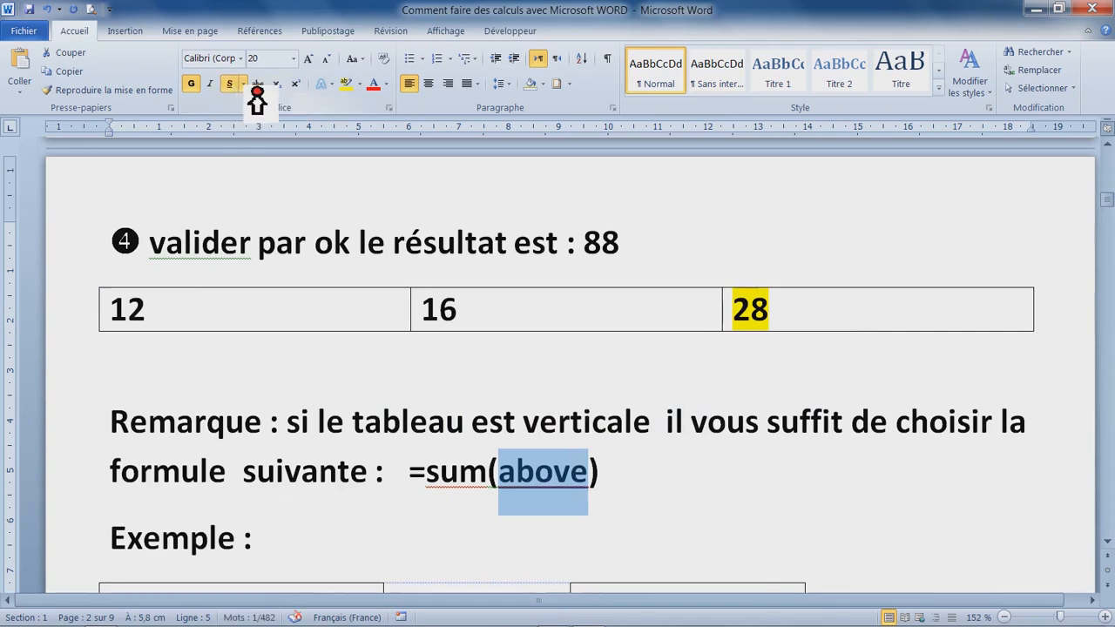
left_click(244, 84)
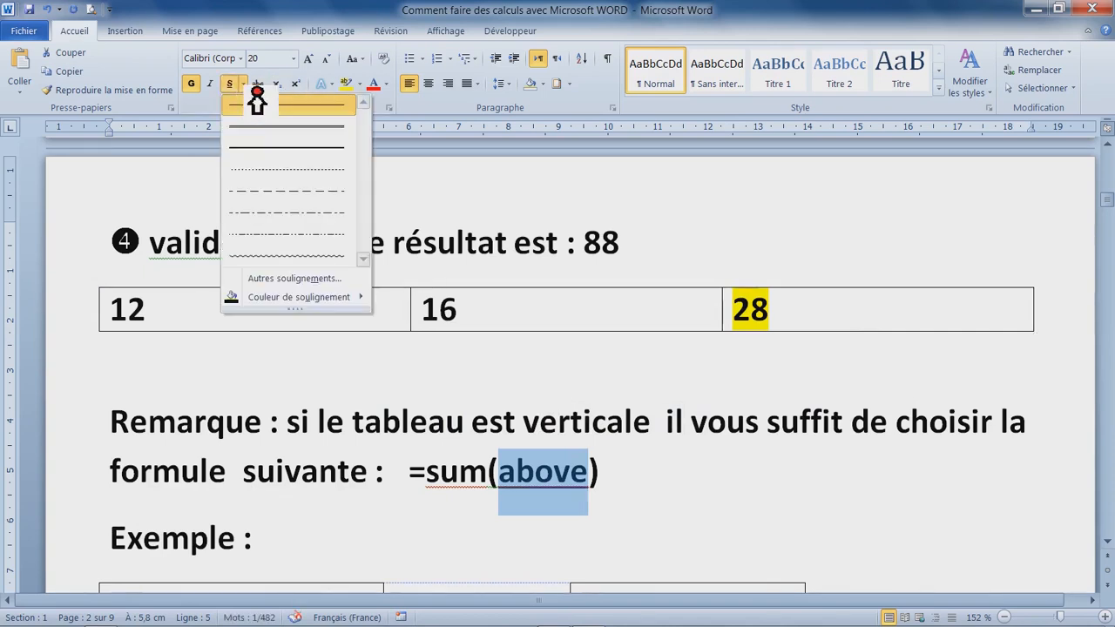
left_click(292, 257)
left_click(689, 479)
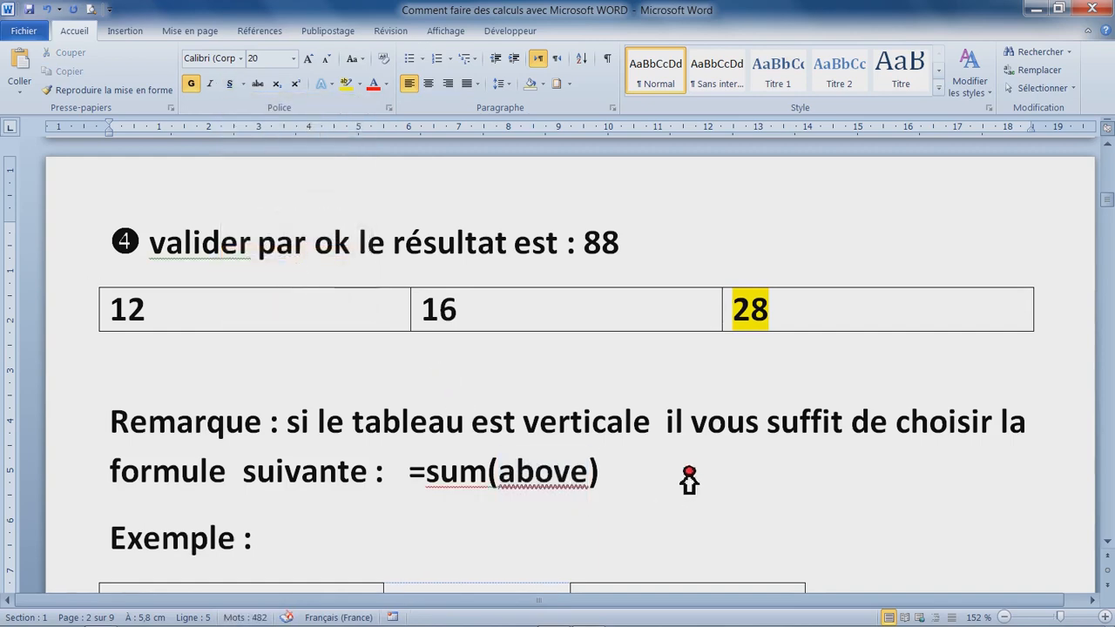
- Delete the 700 result from the last cell of the example table's result column
scroll(560, 435, "down", 5)
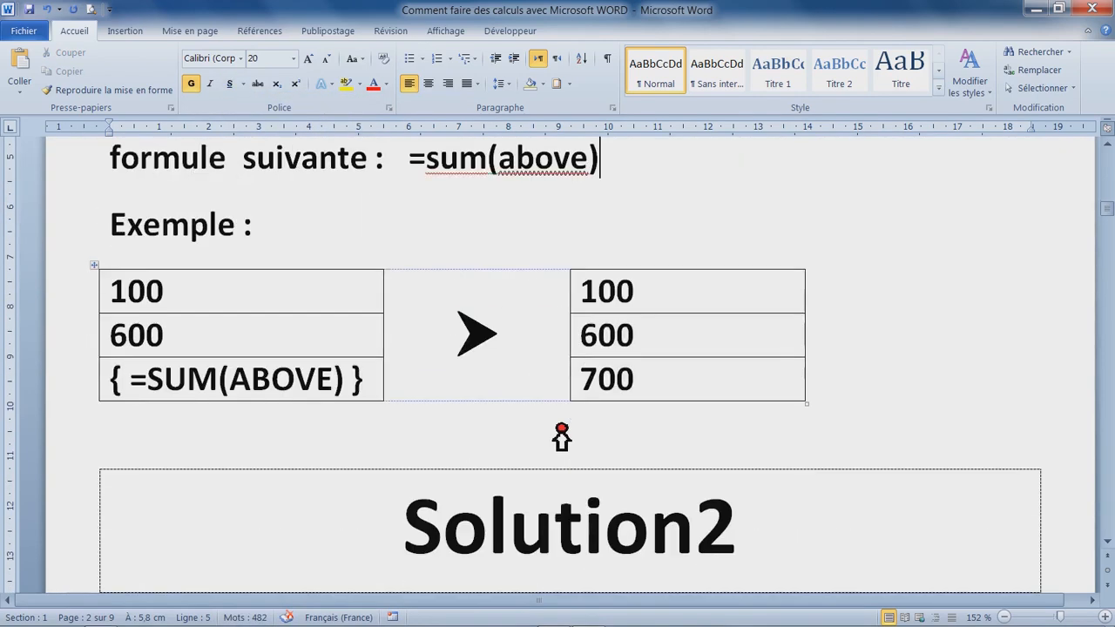
left_click(609, 373)
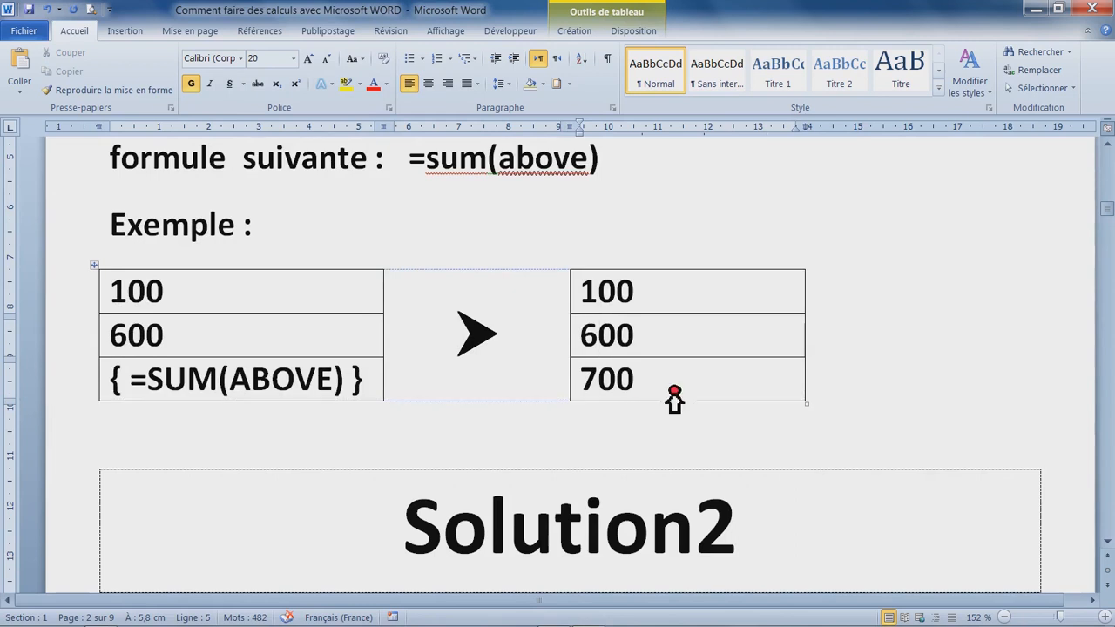
double_click(629, 383)
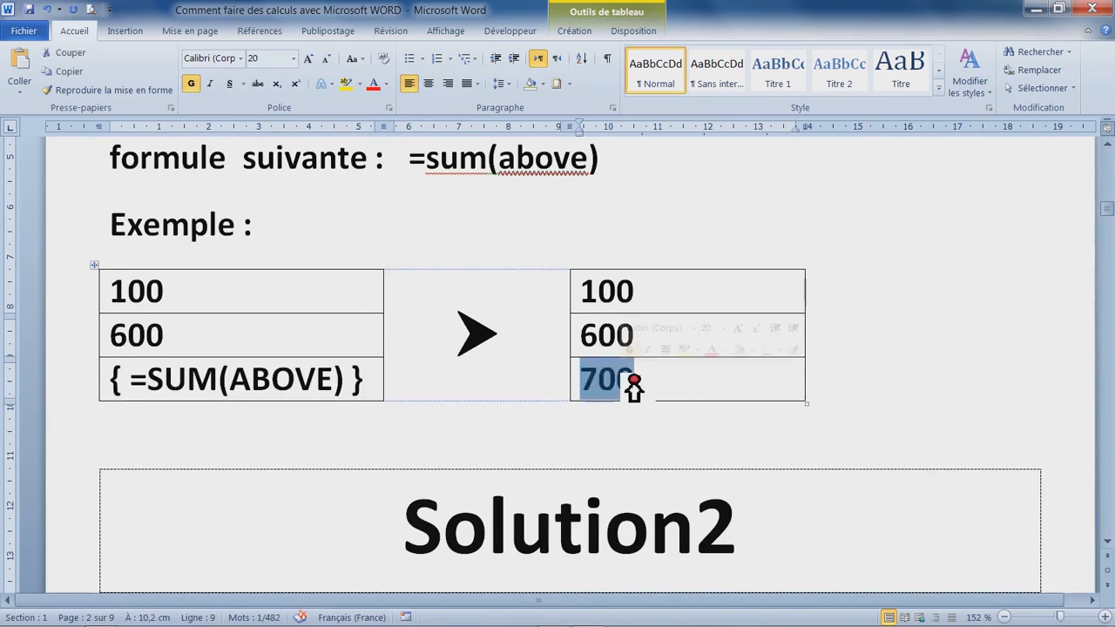
key("Delete")
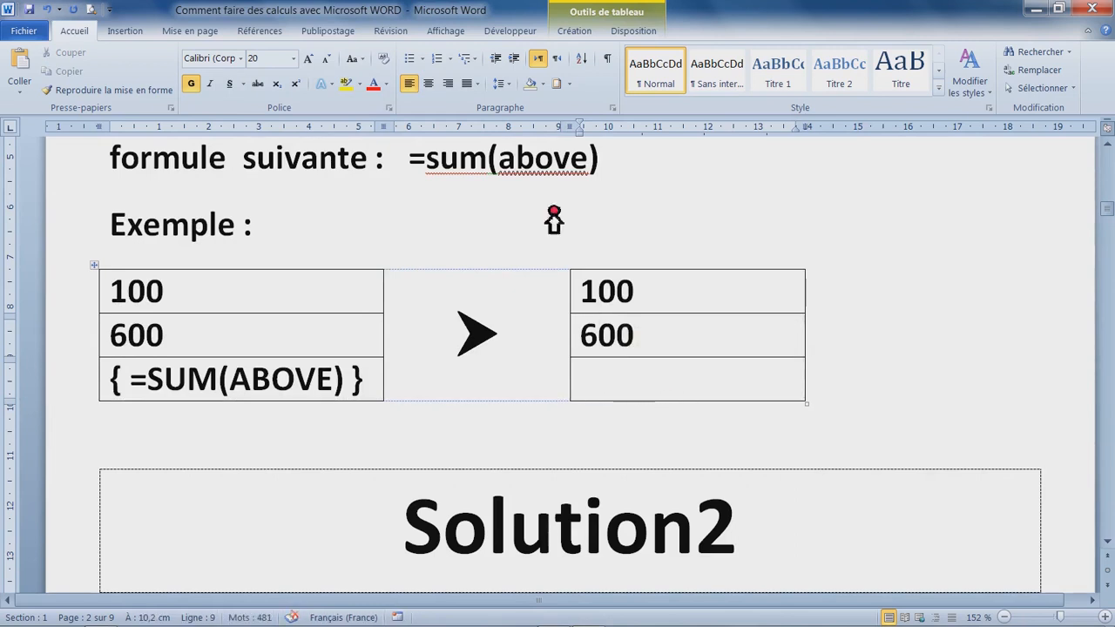
- Insert the formula =SUM(ABOVE) into the emptied cell under 100 and 600
left_click(642, 35)
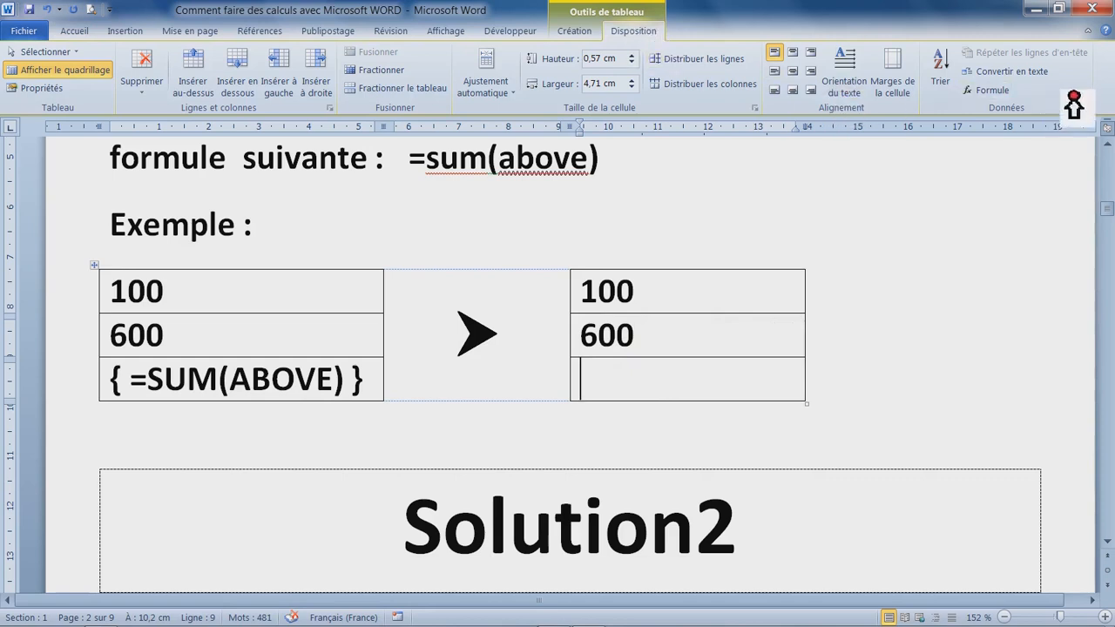
left_click(989, 90)
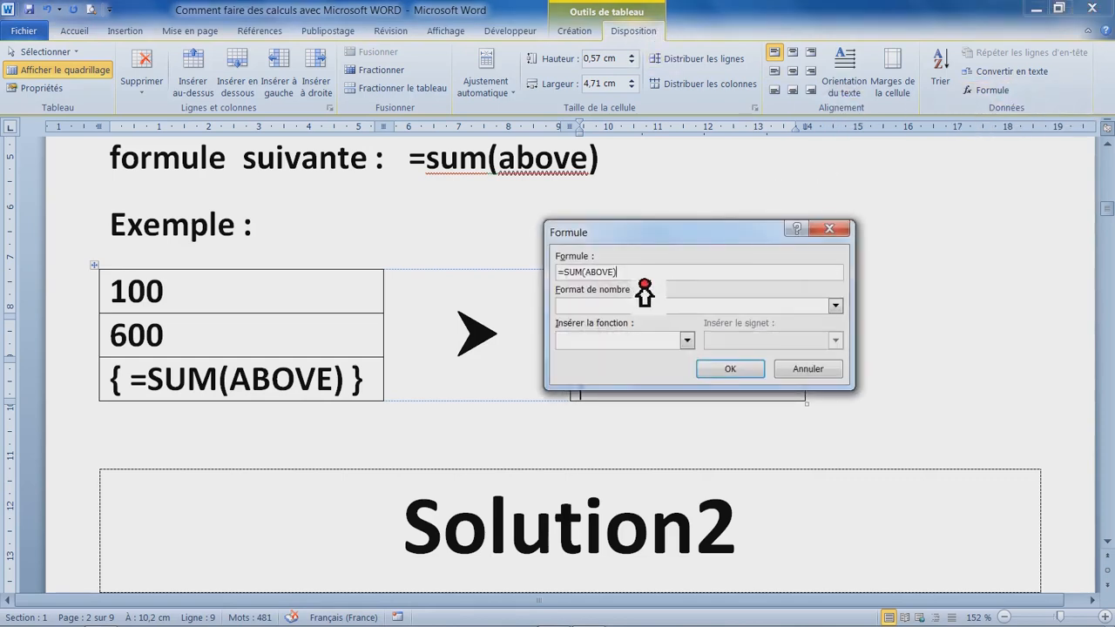
left_click(695, 342)
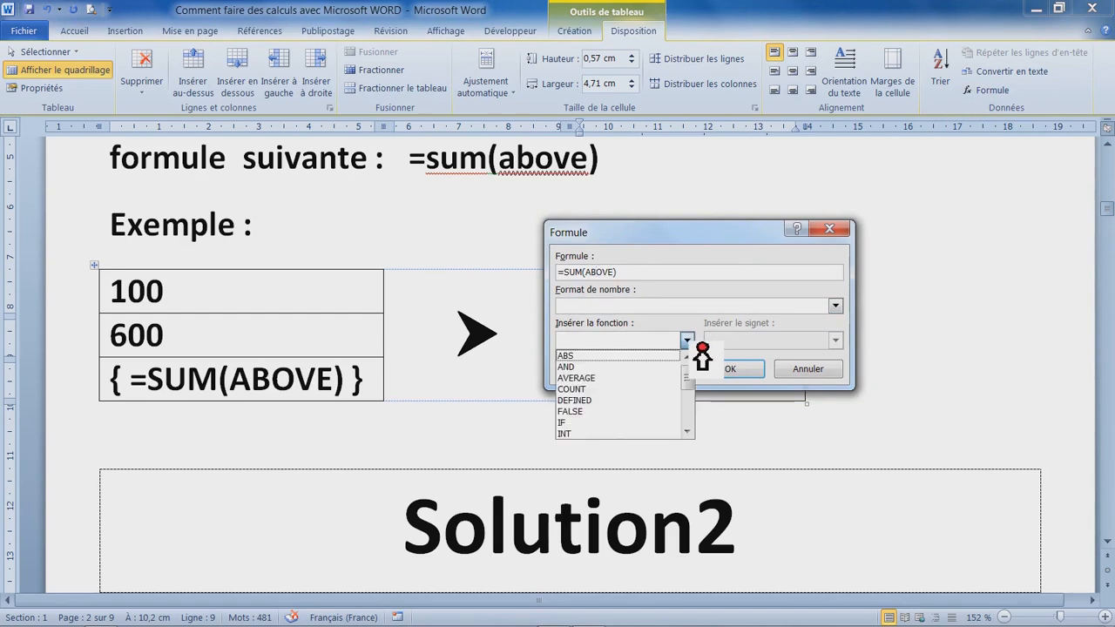
scroll(702, 392, "down", 4)
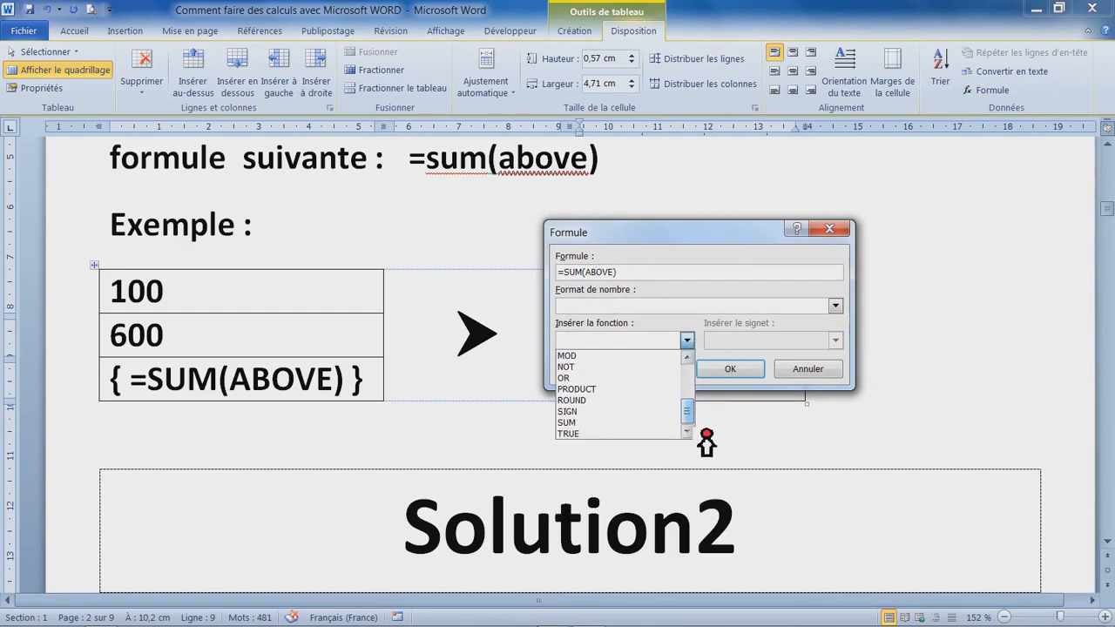
left_click(601, 423)
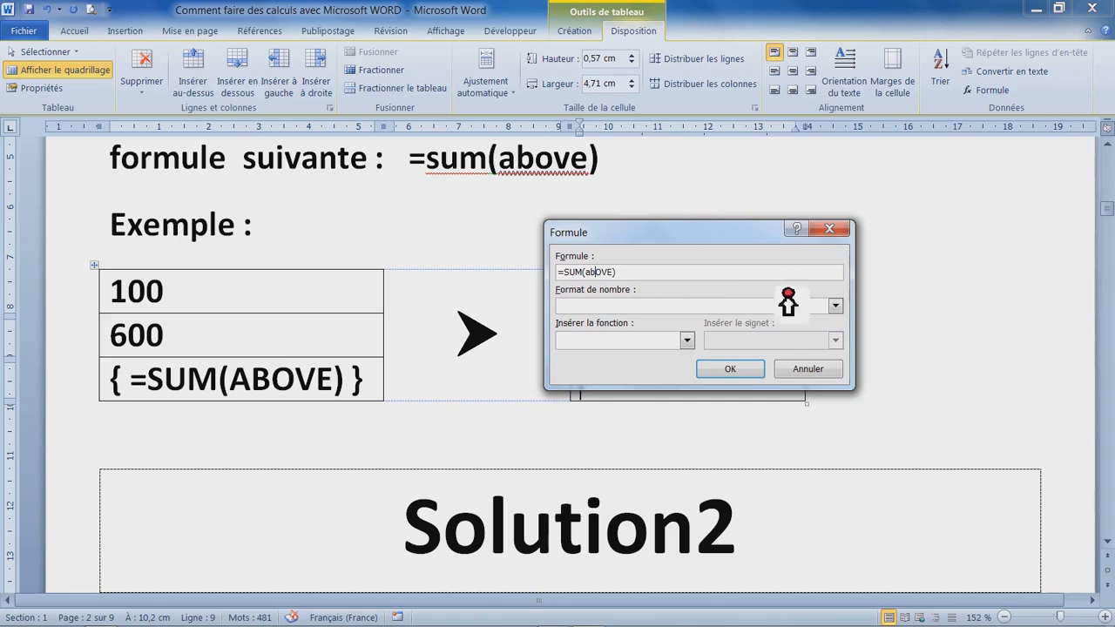
left_click(736, 371)
- Change the font colour of the calculated total under 100 and 600 to red
left_click_drag(622, 386, 704, 376)
left_click(698, 359)
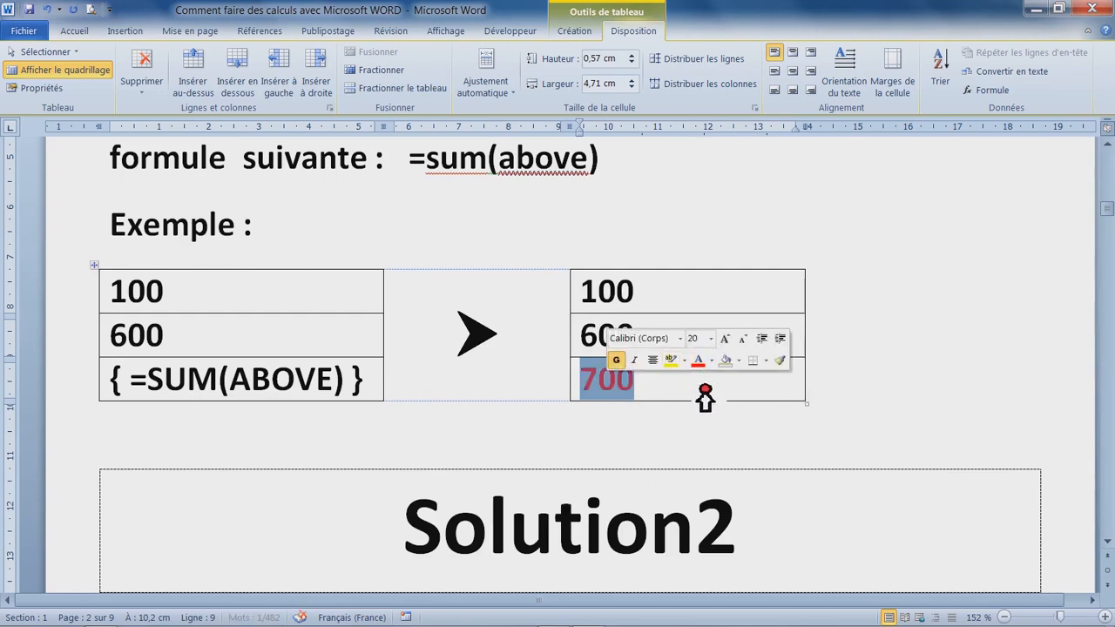
left_click(701, 392)
left_click(631, 388)
left_click(699, 387)
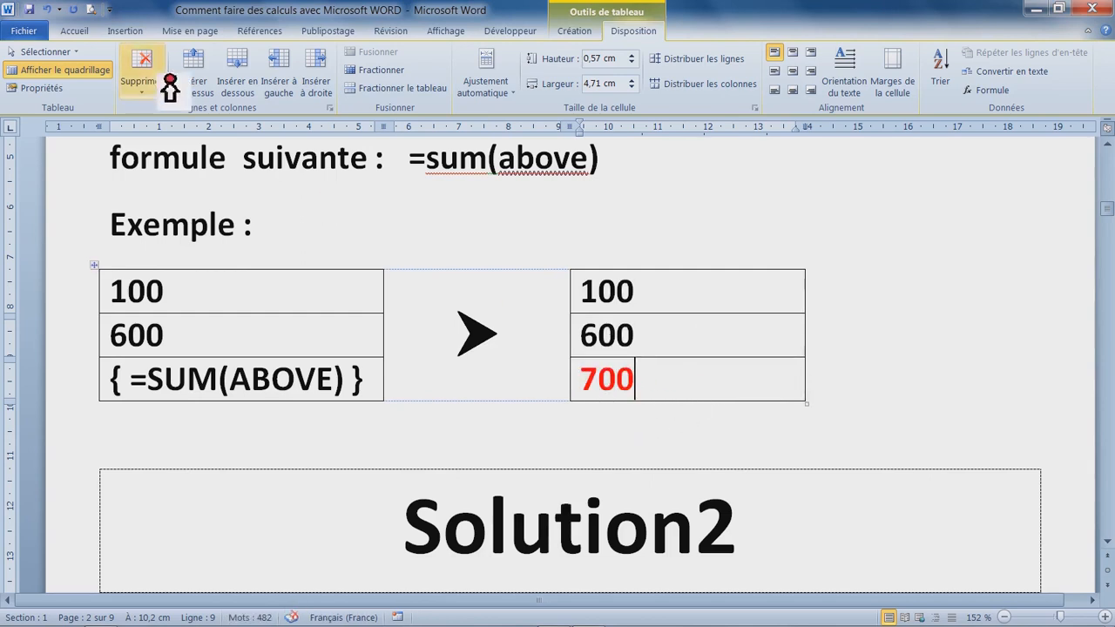
- Examine the example table's formula fields and Solution 2's first instruction on inserting an Excel spreadsheet through the table options
left_click(85, 31)
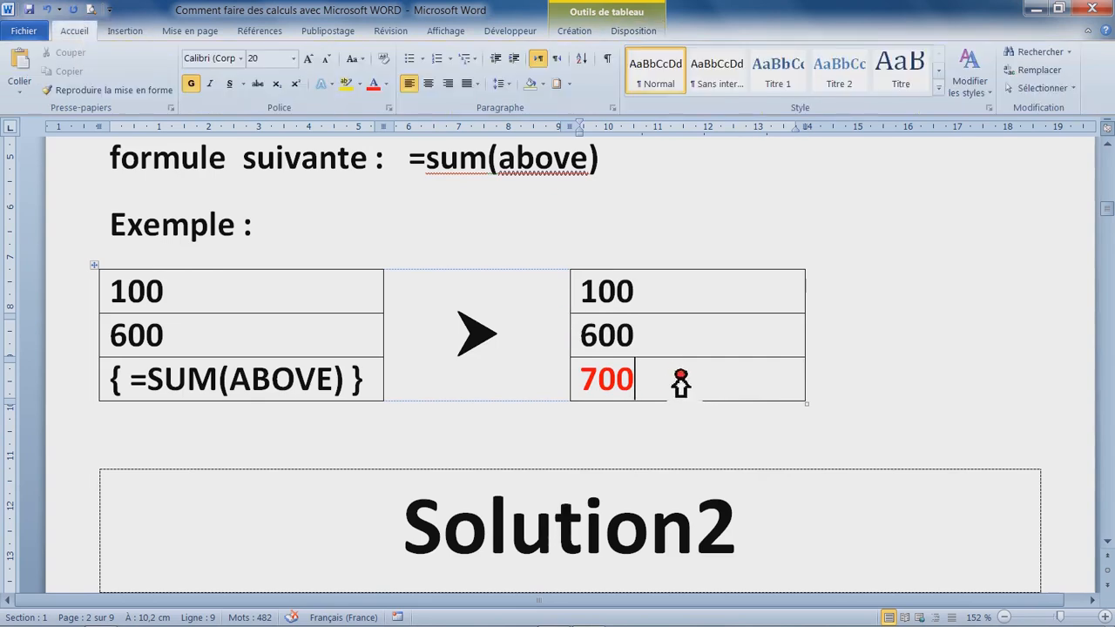
left_click(613, 382)
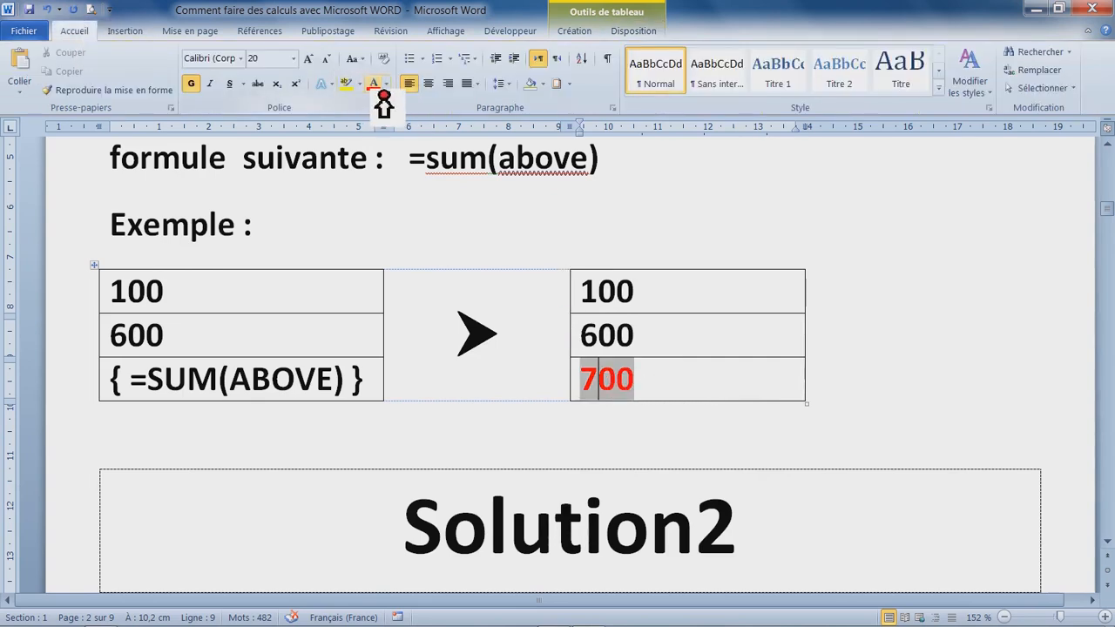
left_click(219, 380)
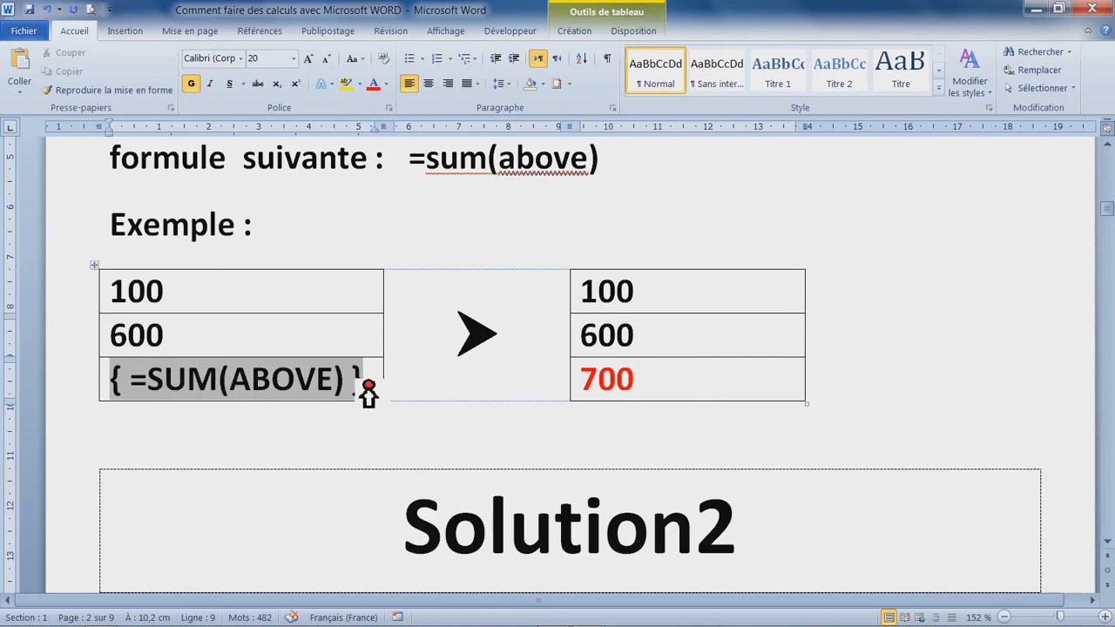
left_click(439, 383)
scroll(579, 394, "down", 1)
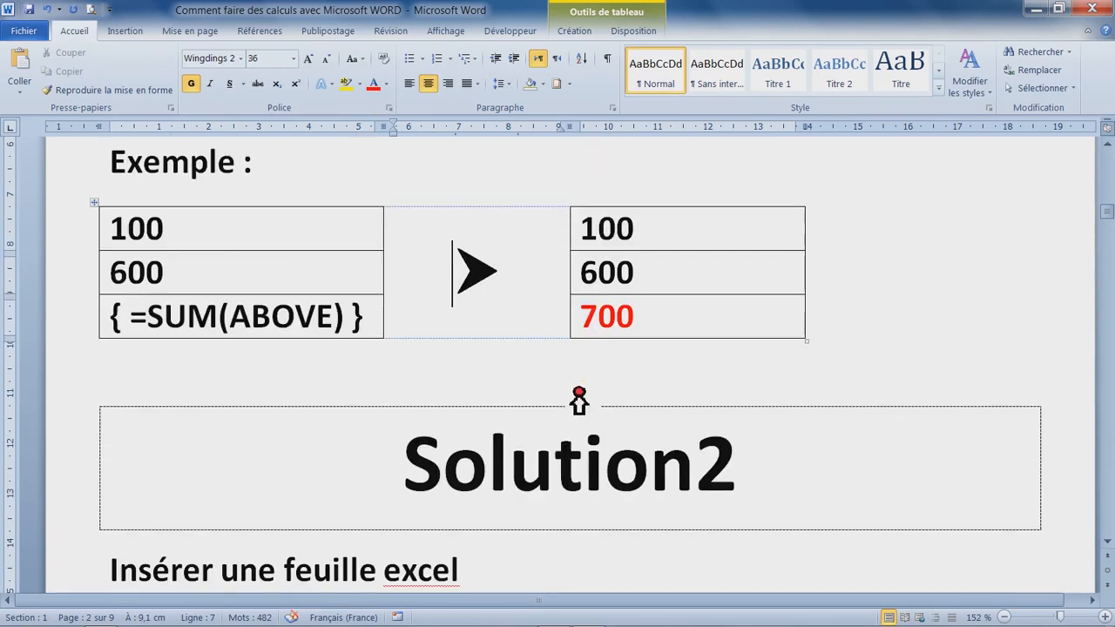
scroll(579, 398, "down", 3)
left_click_drag(405, 278, 796, 281)
left_click(515, 413)
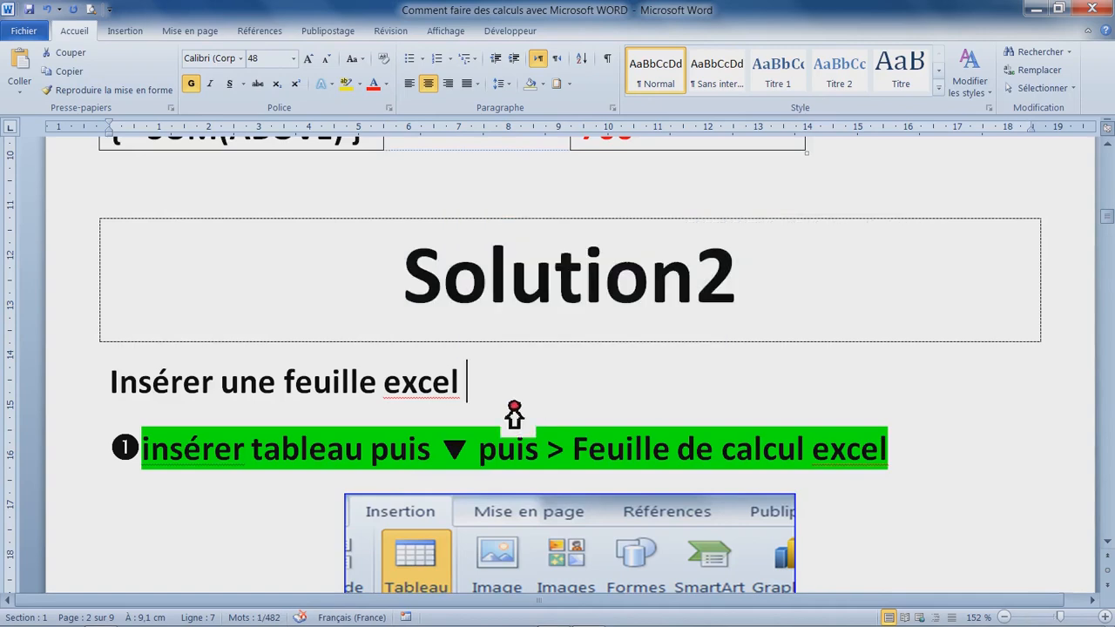
left_click_drag(259, 448, 869, 455)
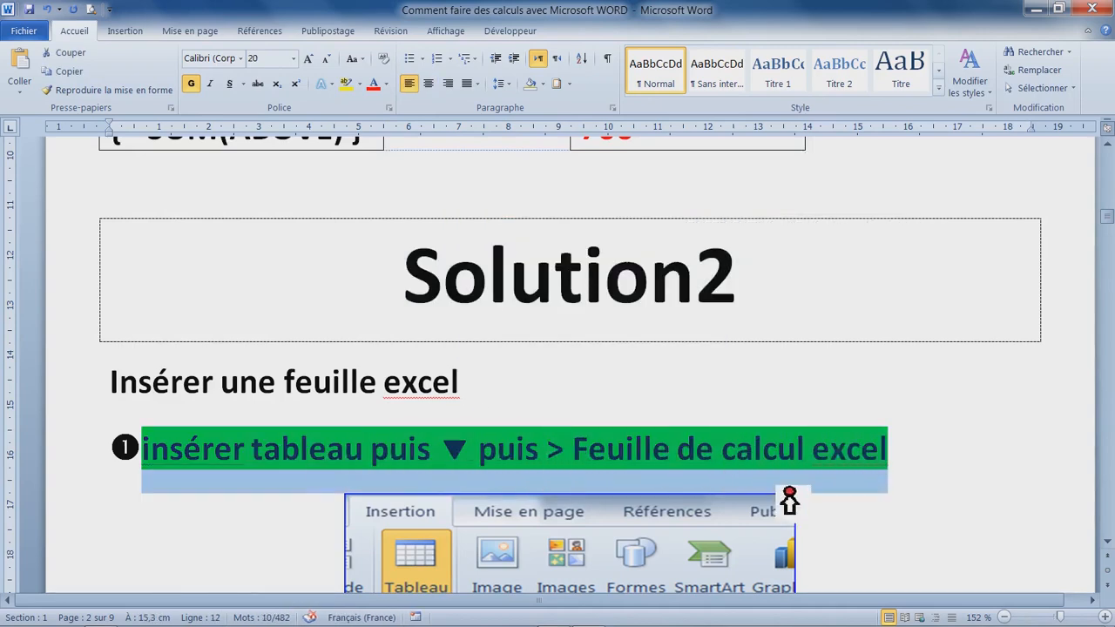
scroll(542, 530, "down", 4)
left_click(443, 211)
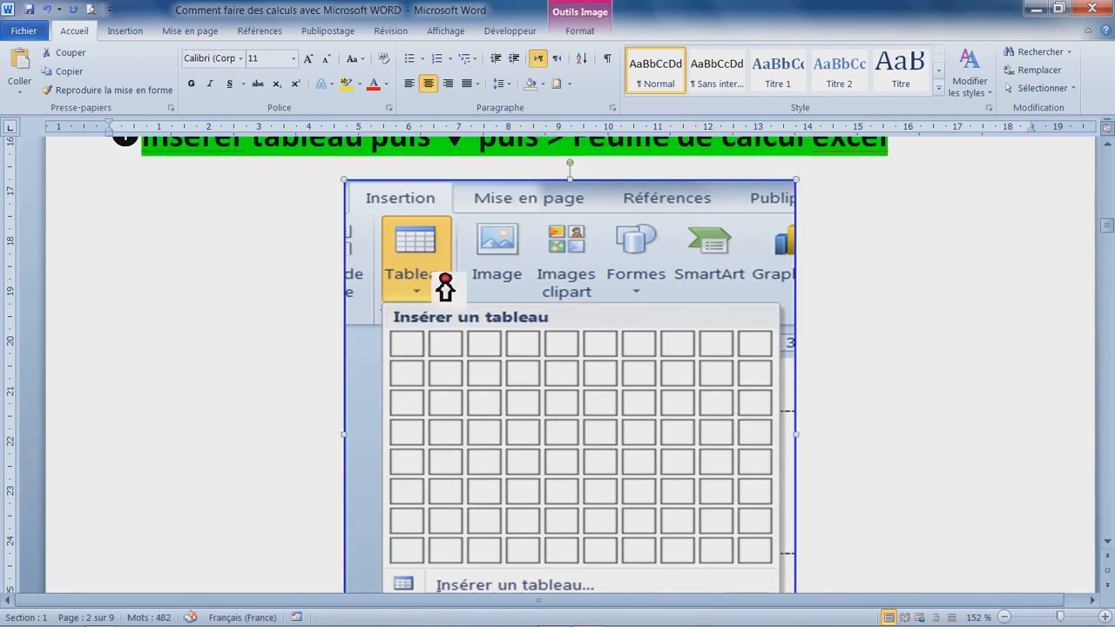
scroll(473, 436, "down", 3)
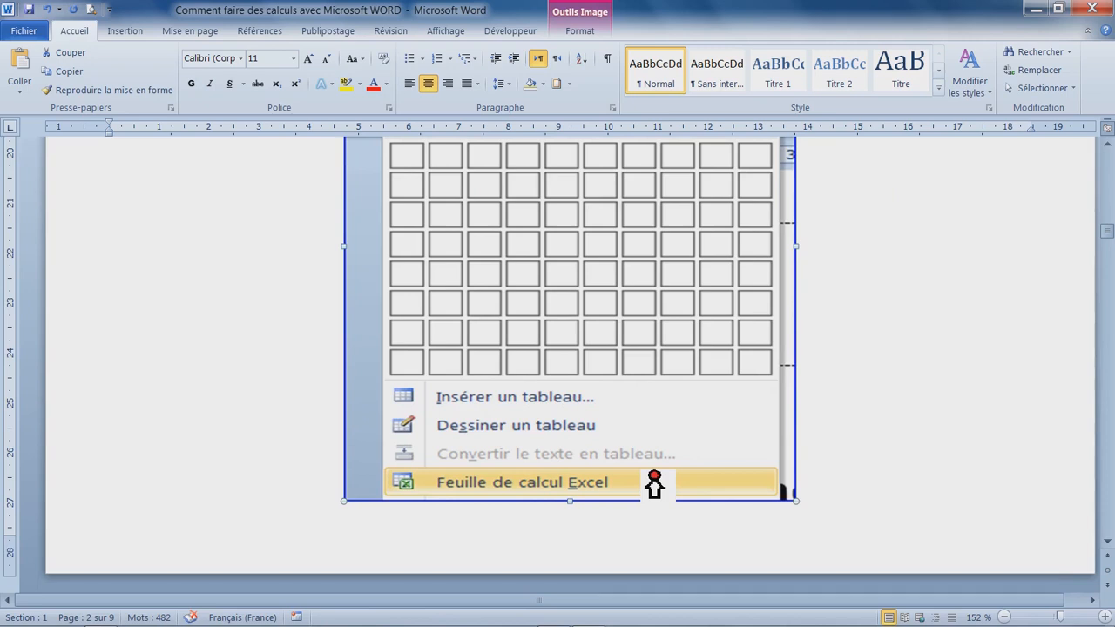
- Review Solution 2's remaining instructions on calculating with =SOMME(A1:A2) in the embedded sheet and hiding the other rows and columns
scroll(453, 496, "down", 5)
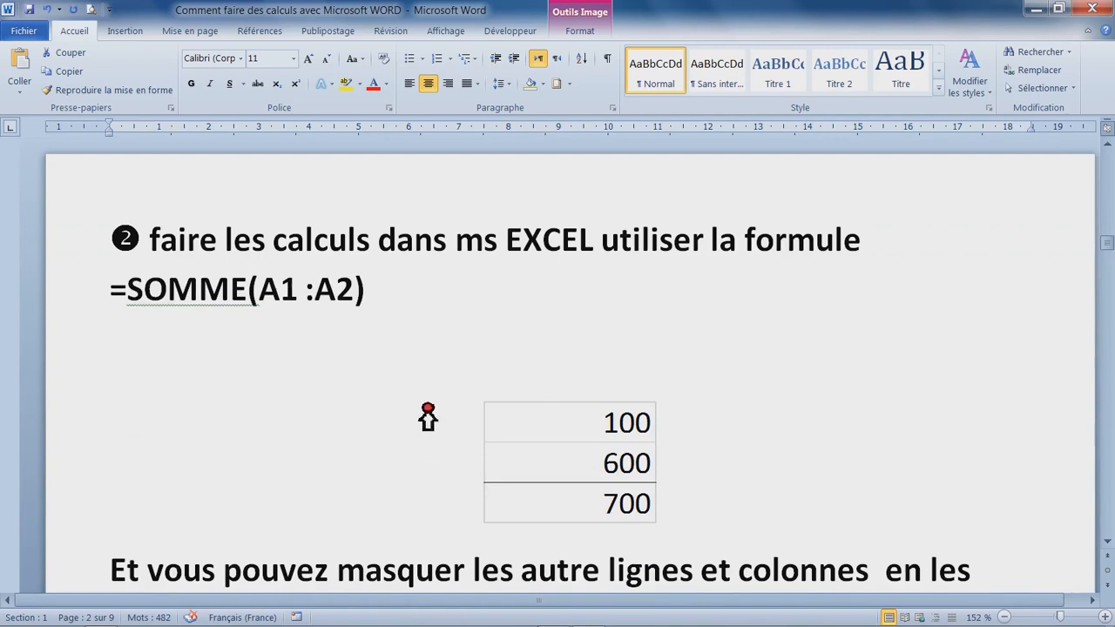
left_click(496, 344)
left_click(610, 385)
left_click(552, 418)
scroll(406, 423, "down", 3)
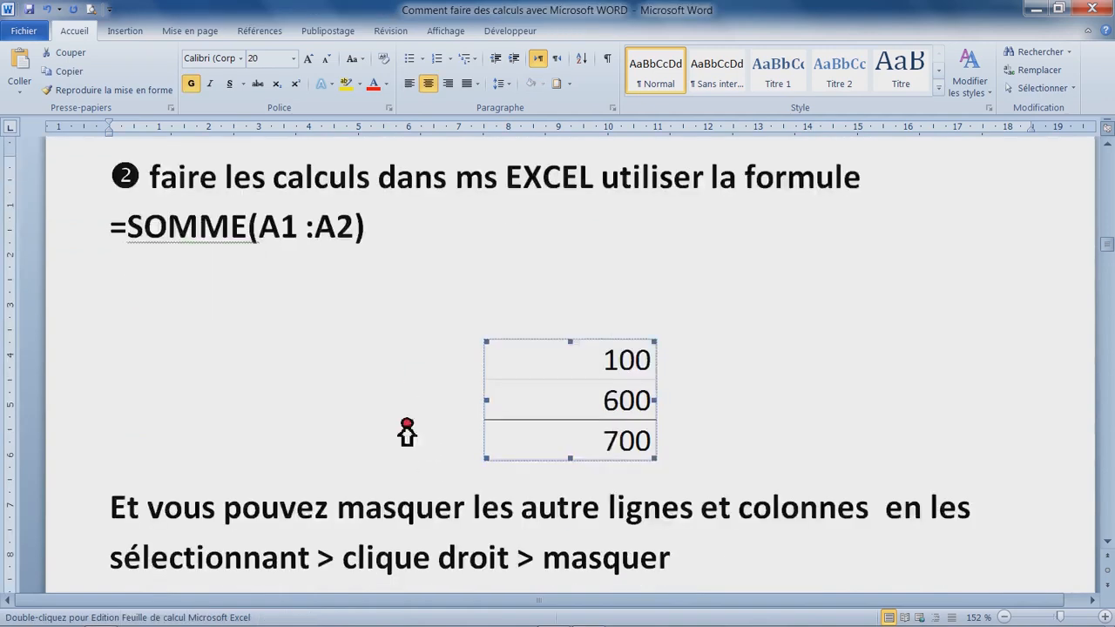
scroll(322, 384, "down", 1)
scroll(253, 392, "up", 2)
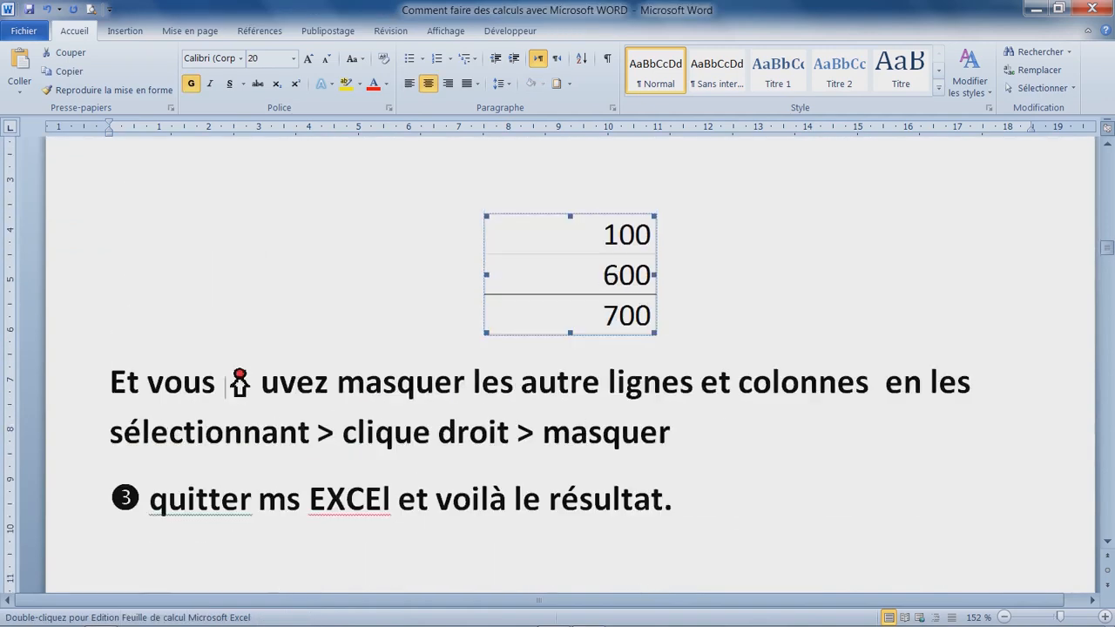
left_click_drag(111, 446, 779, 455)
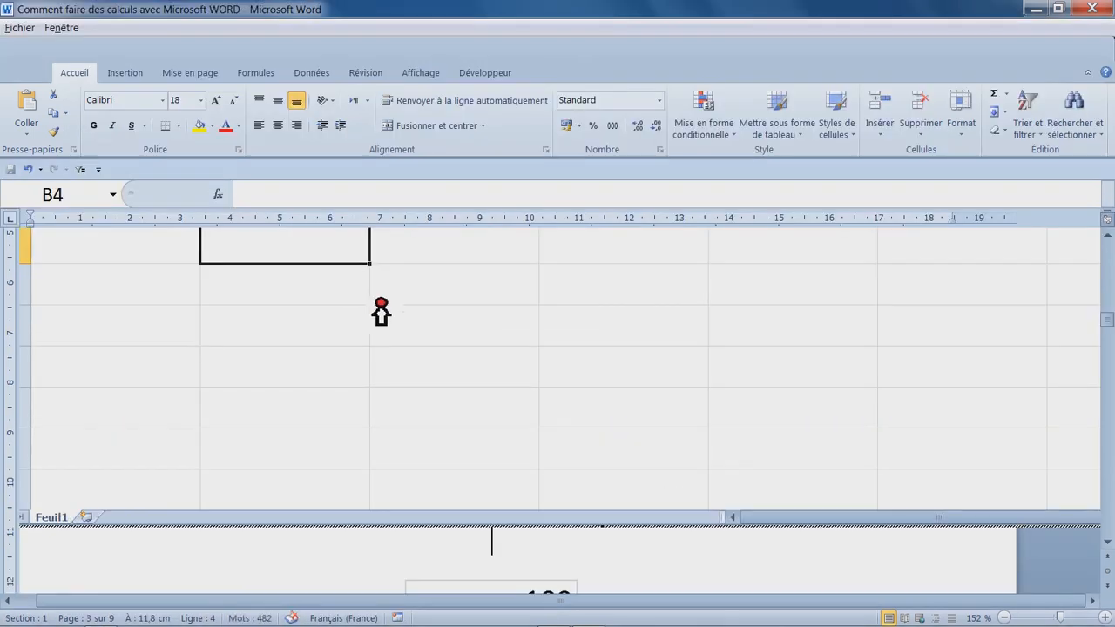
- Enter 100 in cell B4 and 600 in cell B5 of the embedded spreadsheet
type("100")
key("Return")
type("600")
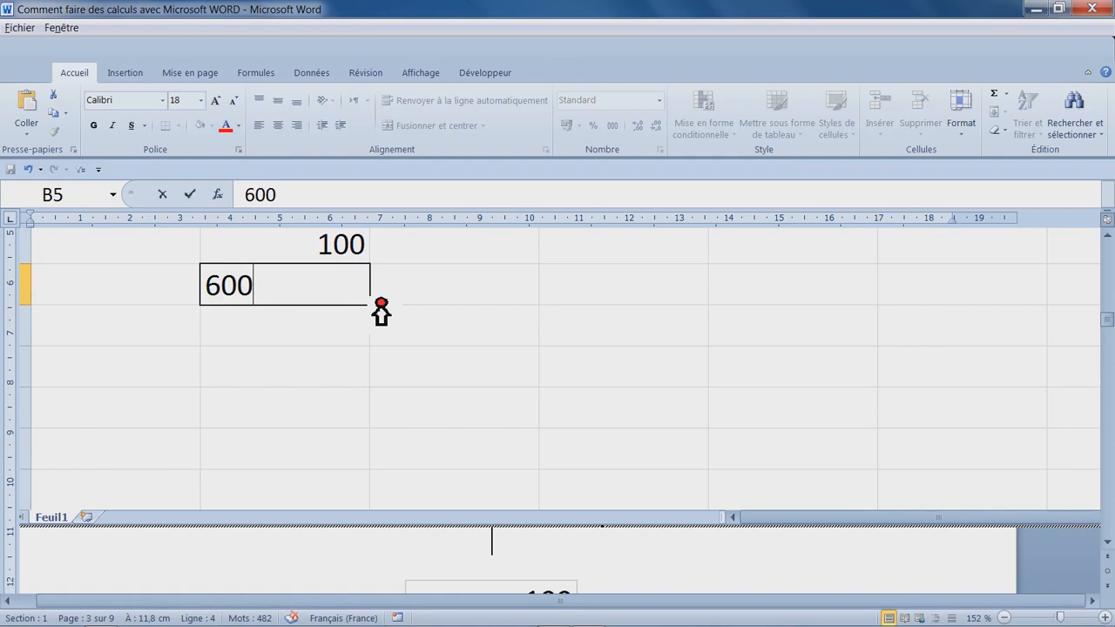
key("Return")
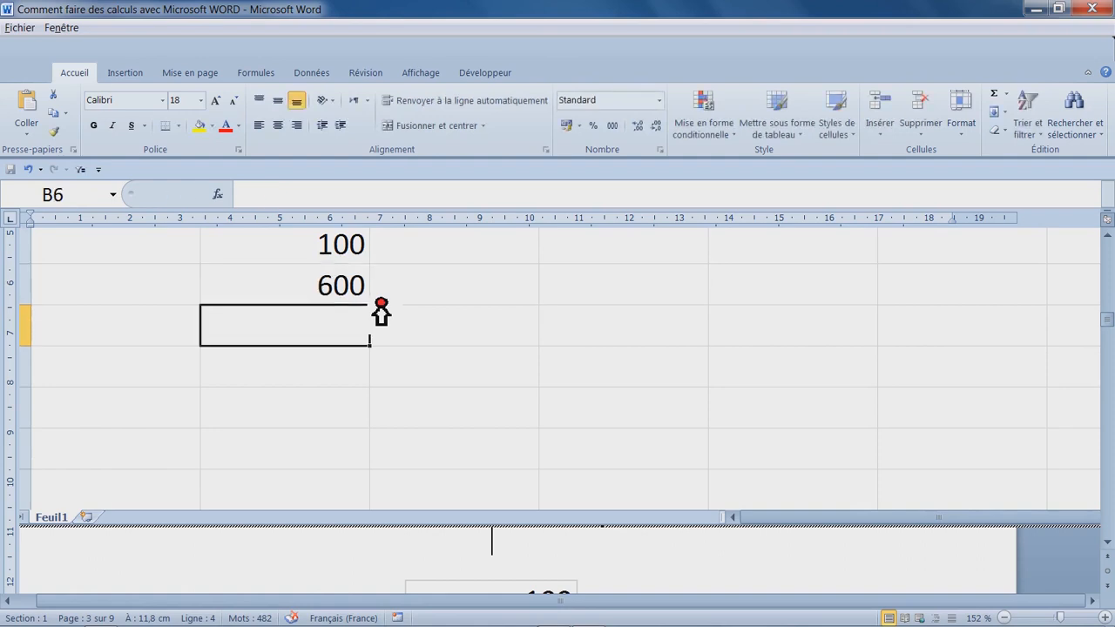
- Sum the two numbers in cell B6 with the SOMME function over the range B4:B5
type("=somme")
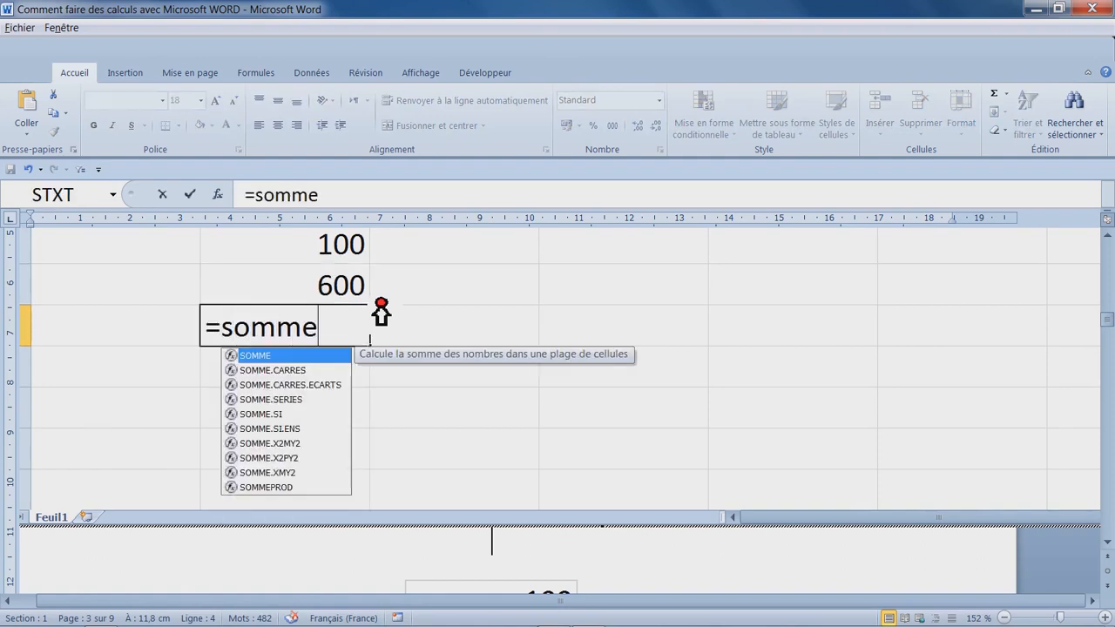
key("Tab")
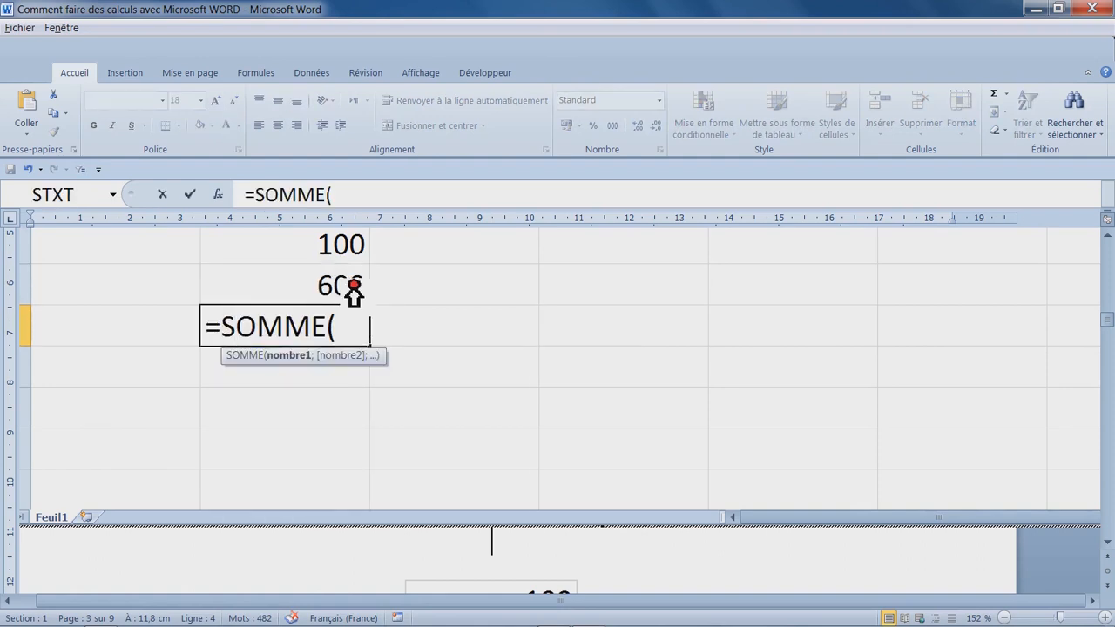
left_click_drag(326, 249, 338, 284)
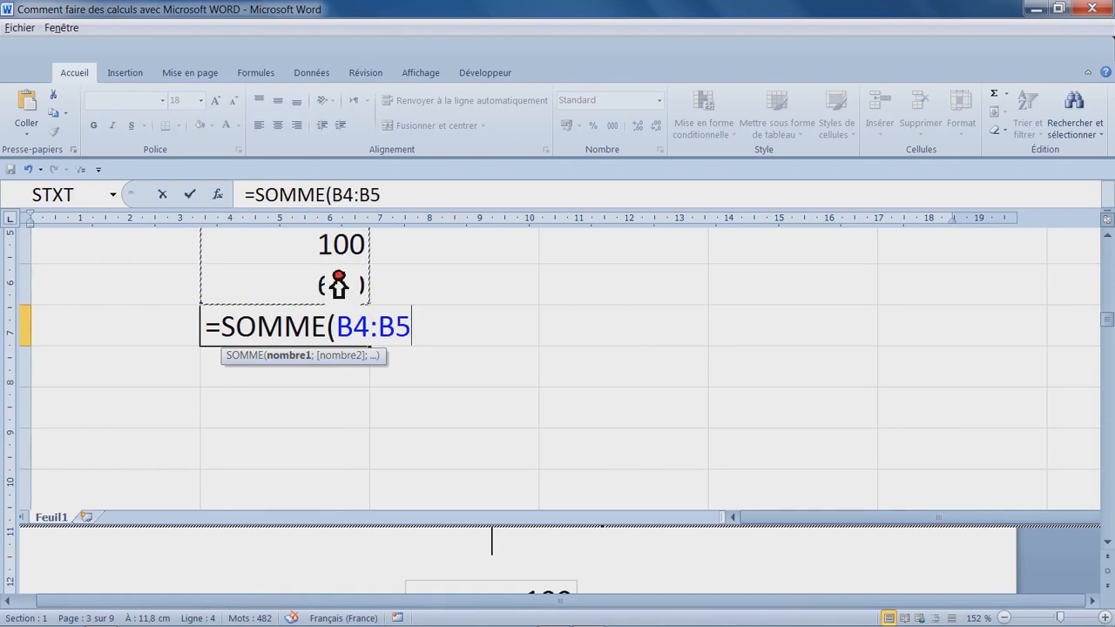
key("Return")
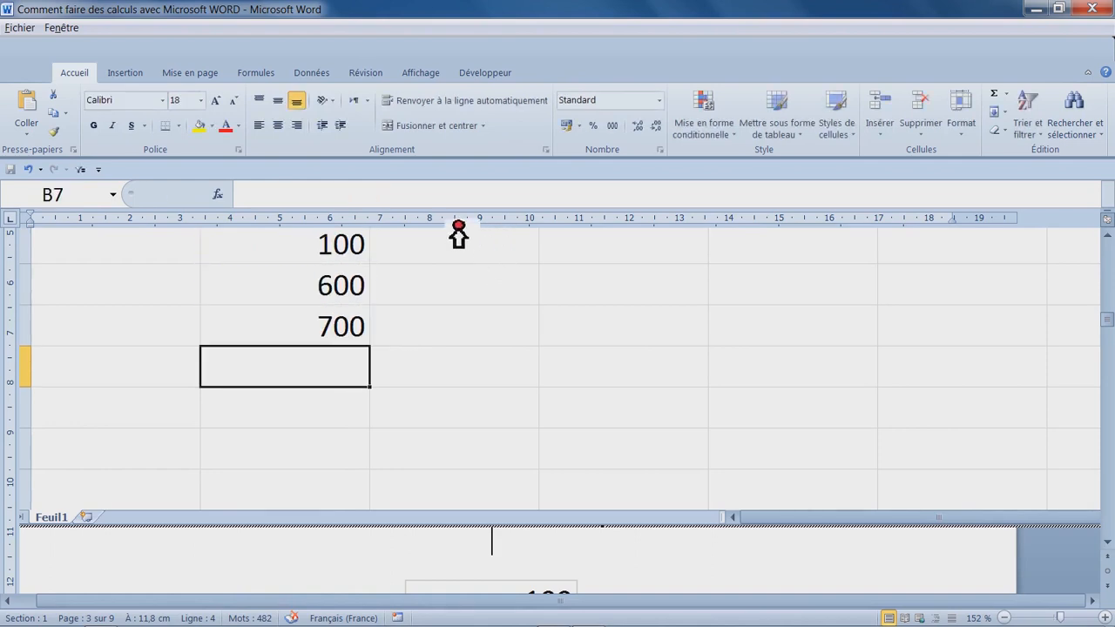
- Hide every column from C onward in the embedded spreadsheet and return to the document
left_click(467, 254)
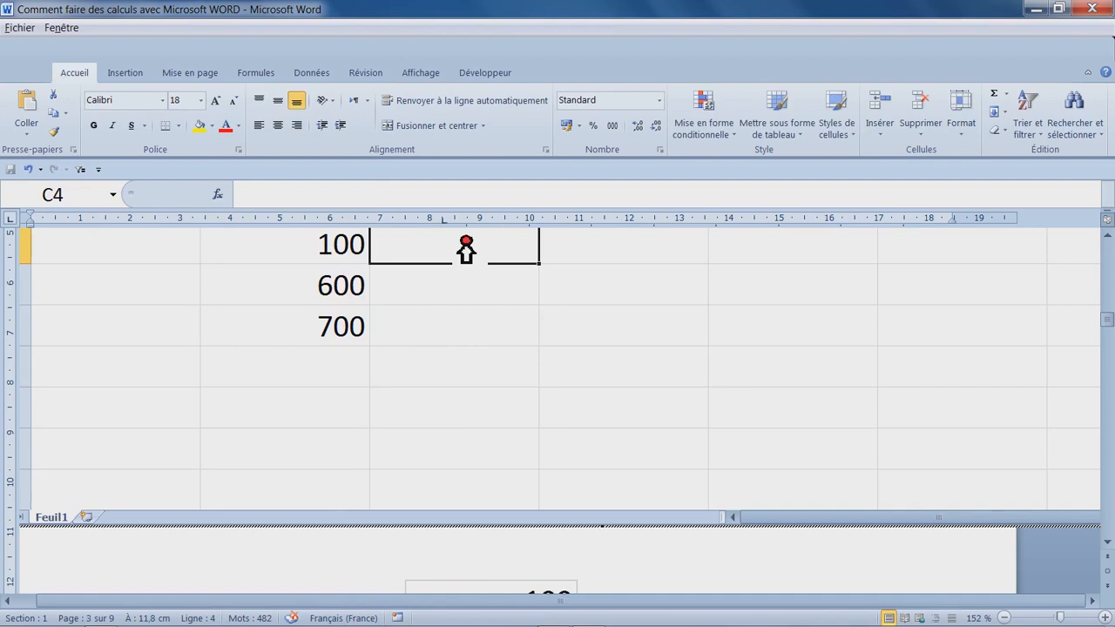
key("shift+space")
key("Right")
key("Left")
key("ctrl+space")
key("ctrl+shift+space")
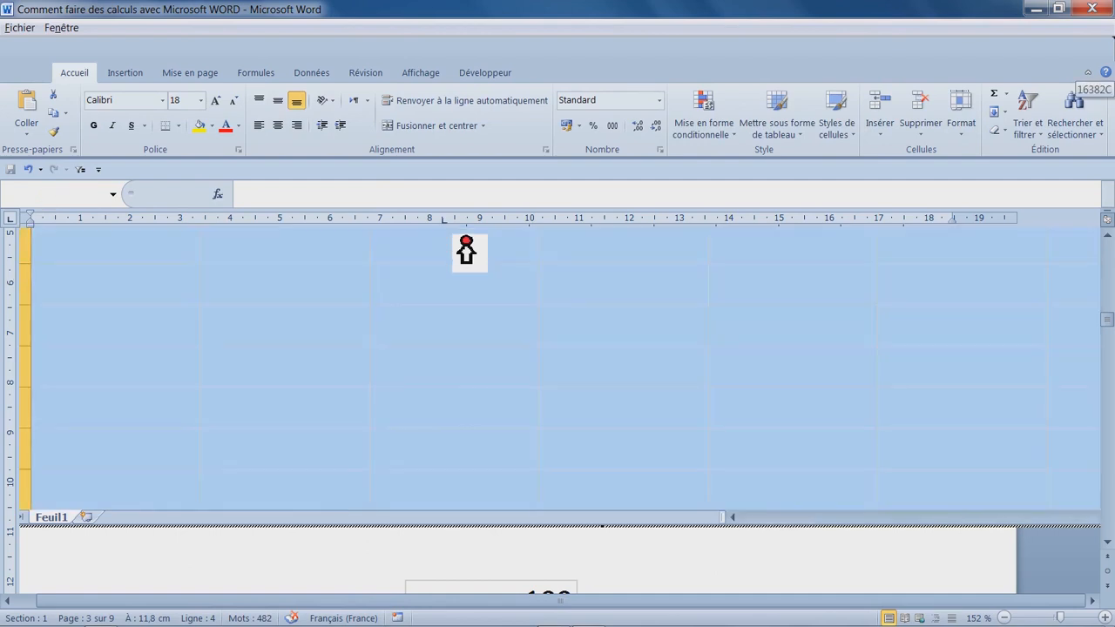
key("shift+F10")
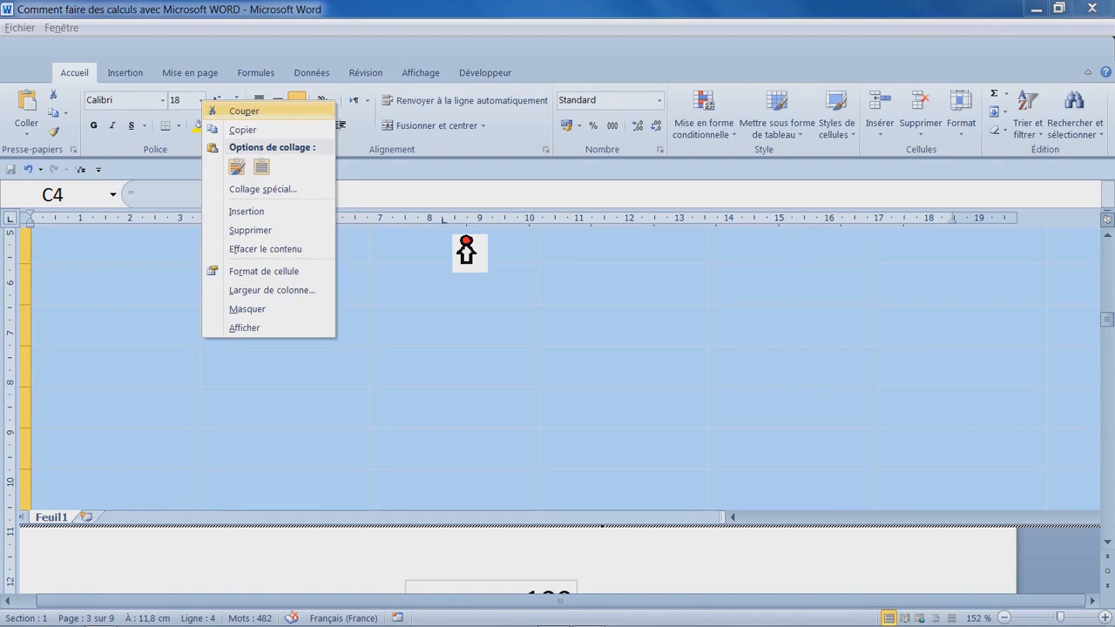
left_click(288, 309)
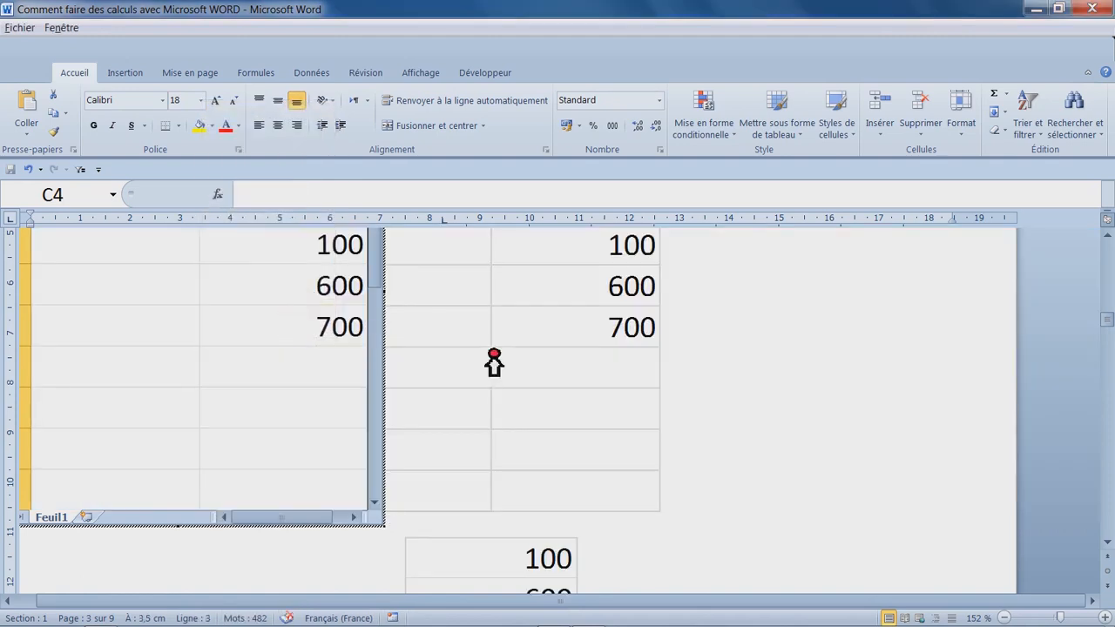
left_click(436, 364)
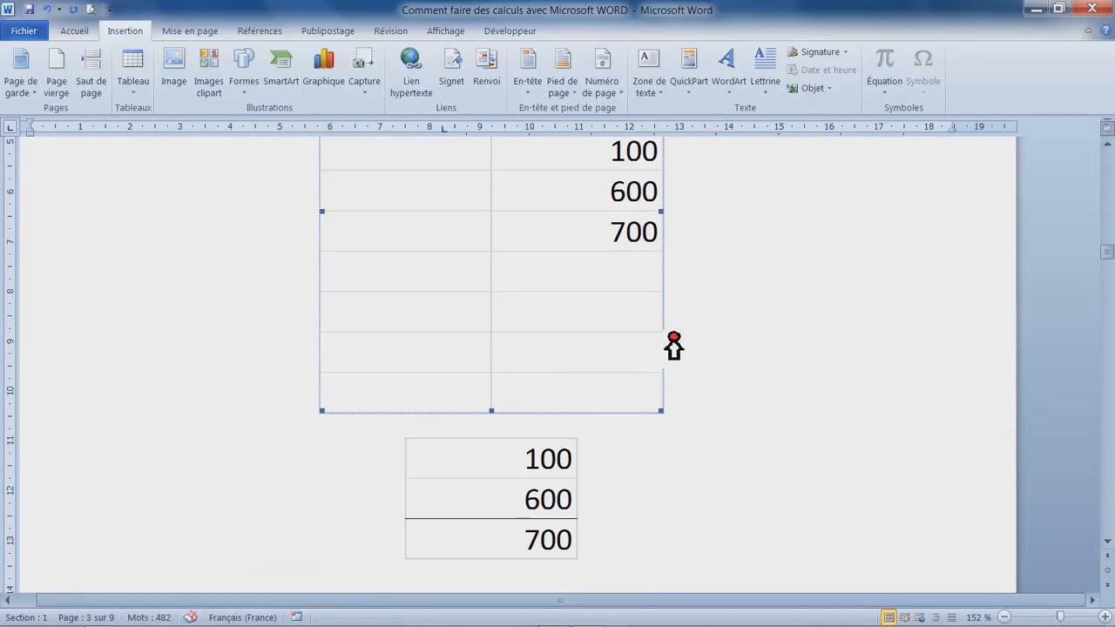
- Reopen the embedded spreadsheet for editing and delete the empty rows 1 to 3 above the numbers
scroll(673, 348, "up", 3)
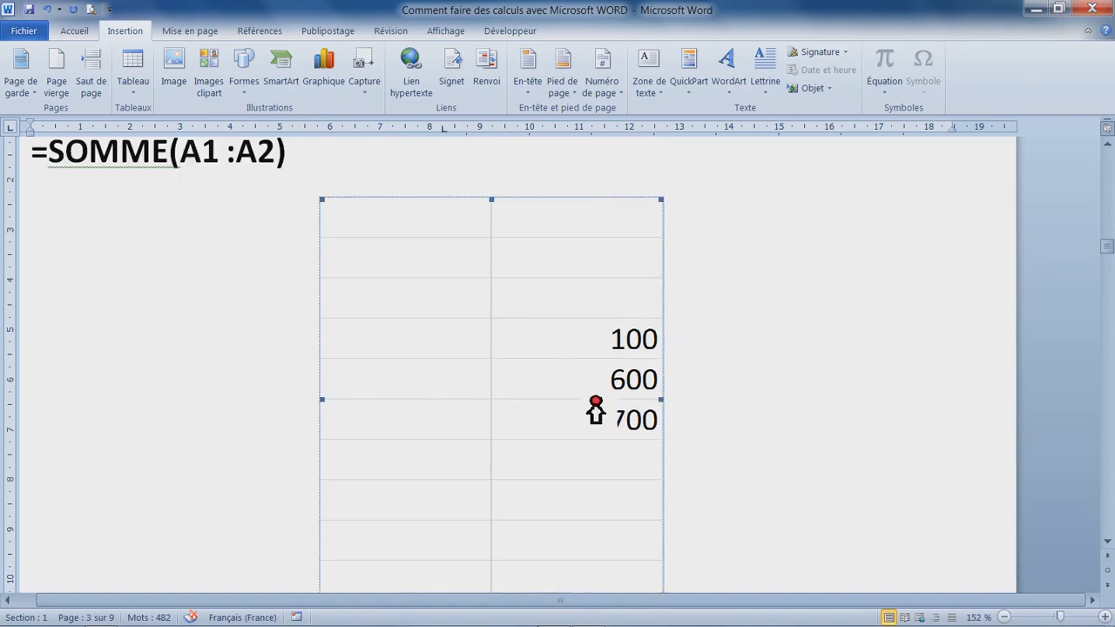
double_click(418, 282)
left_click(542, 388)
left_click(676, 392)
left_click_drag(384, 397, 375, 315)
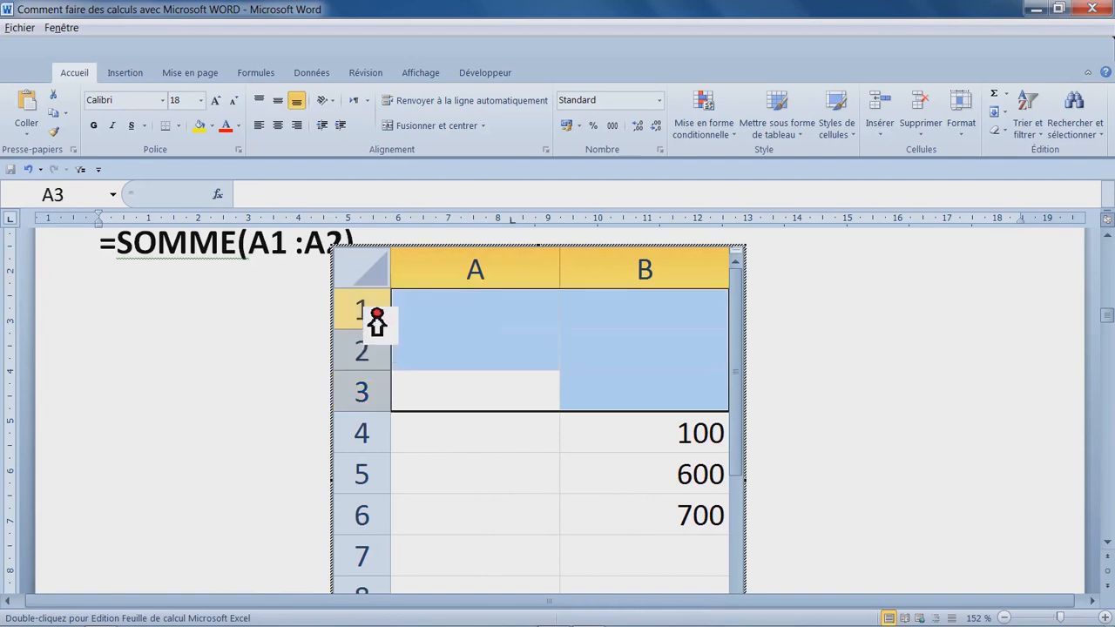
right_click(376, 320)
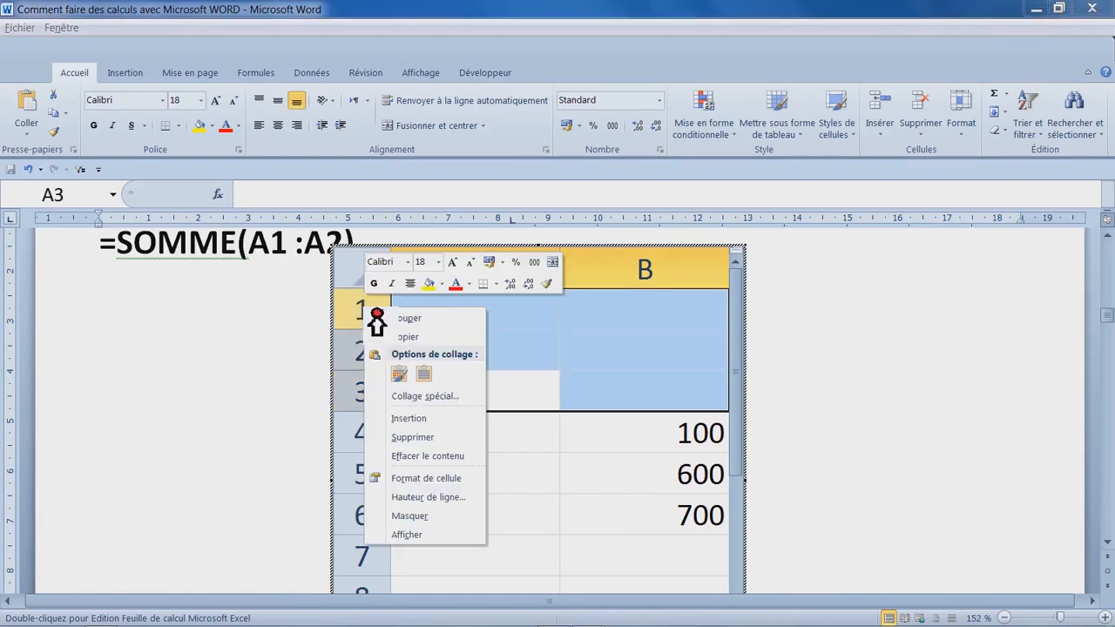
left_click(430, 439)
- Hide all rows from row 4 down in the embedded spreadsheet and return to the document
left_click_drag(634, 440, 398, 444)
right_click(398, 444)
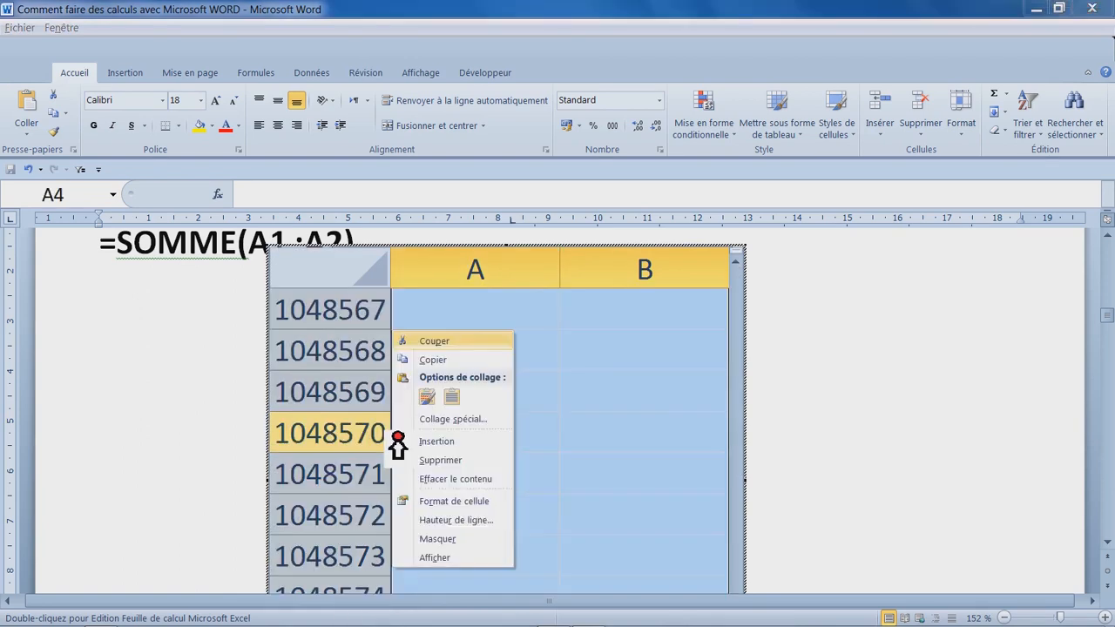
left_click(478, 536)
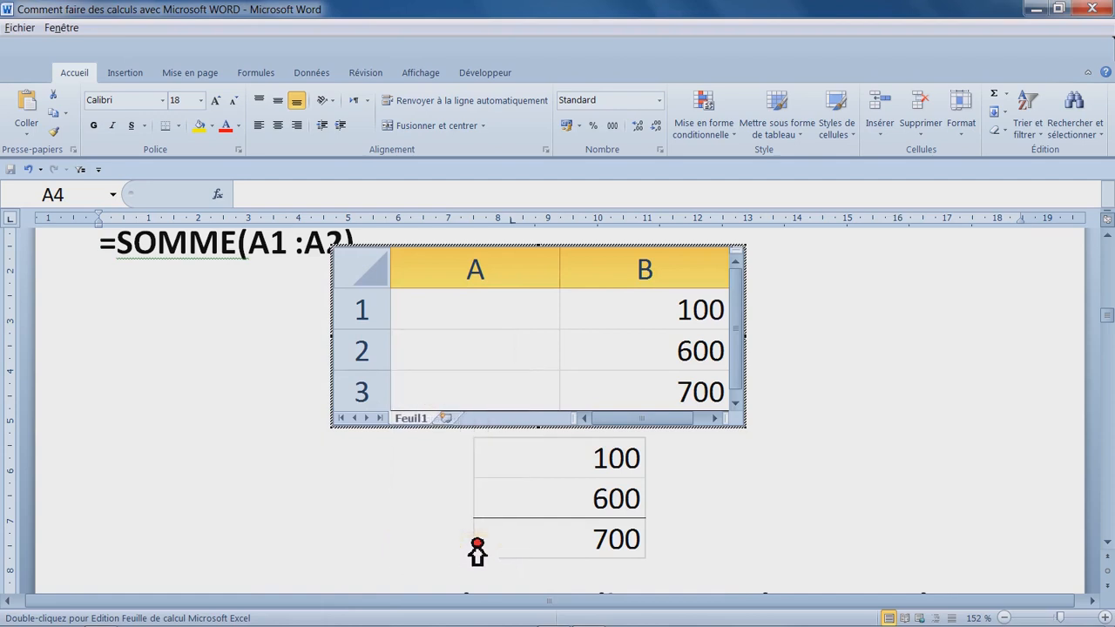
left_click(687, 401)
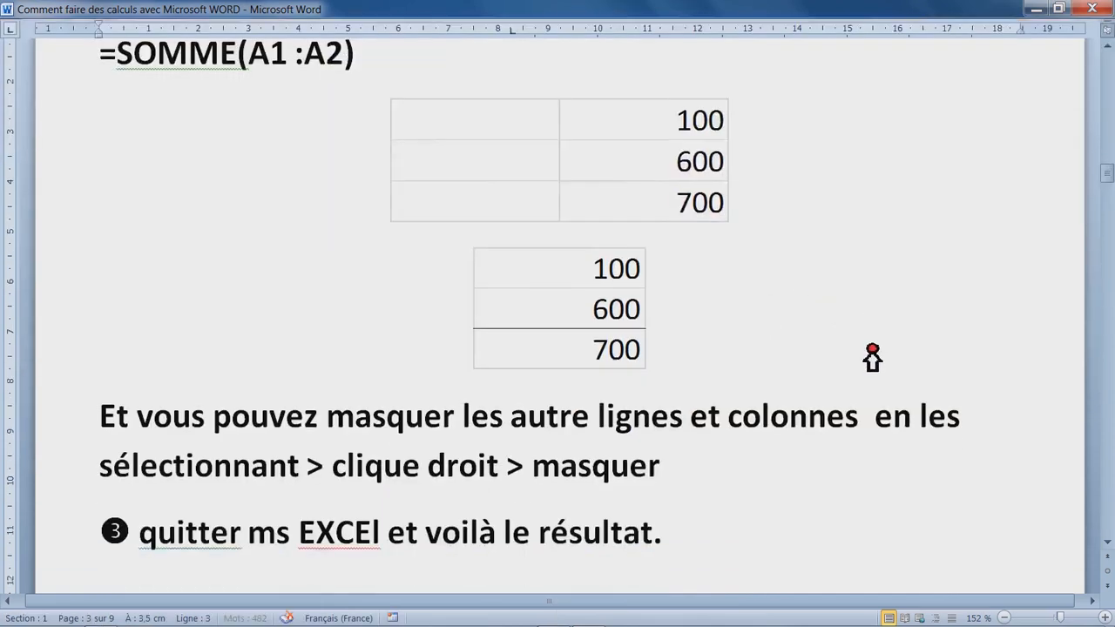
left_click(810, 385)
left_click(680, 281)
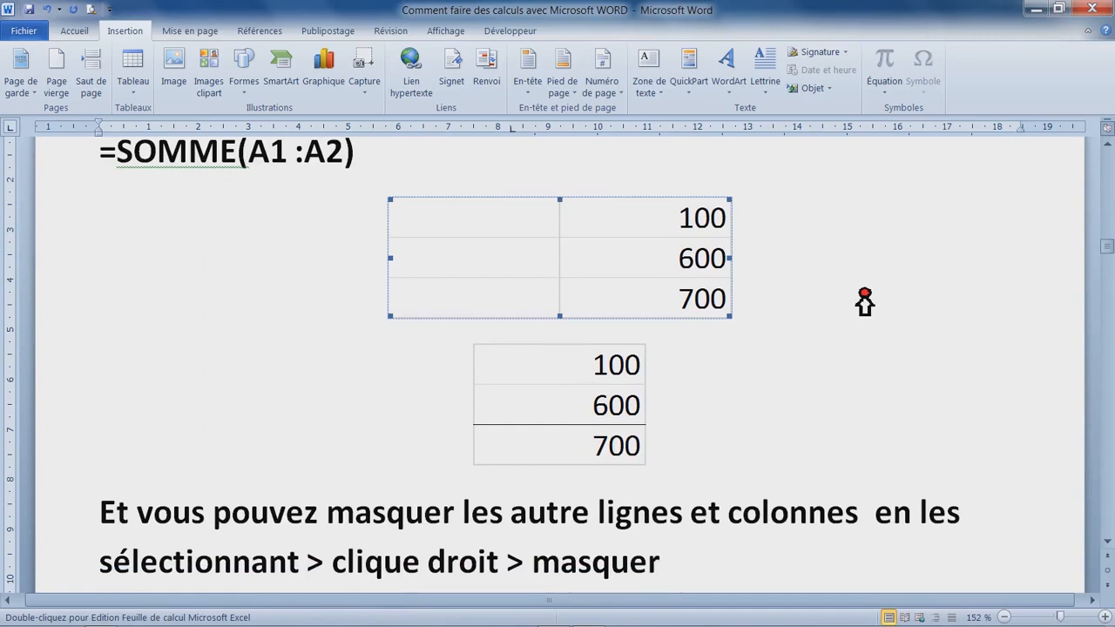
- Capitalise "ms" as "Ms" before EXCEl in Solution 2's third instruction
left_click(508, 514)
left_click_drag(214, 514, 882, 516)
scroll(709, 522, "down", 2)
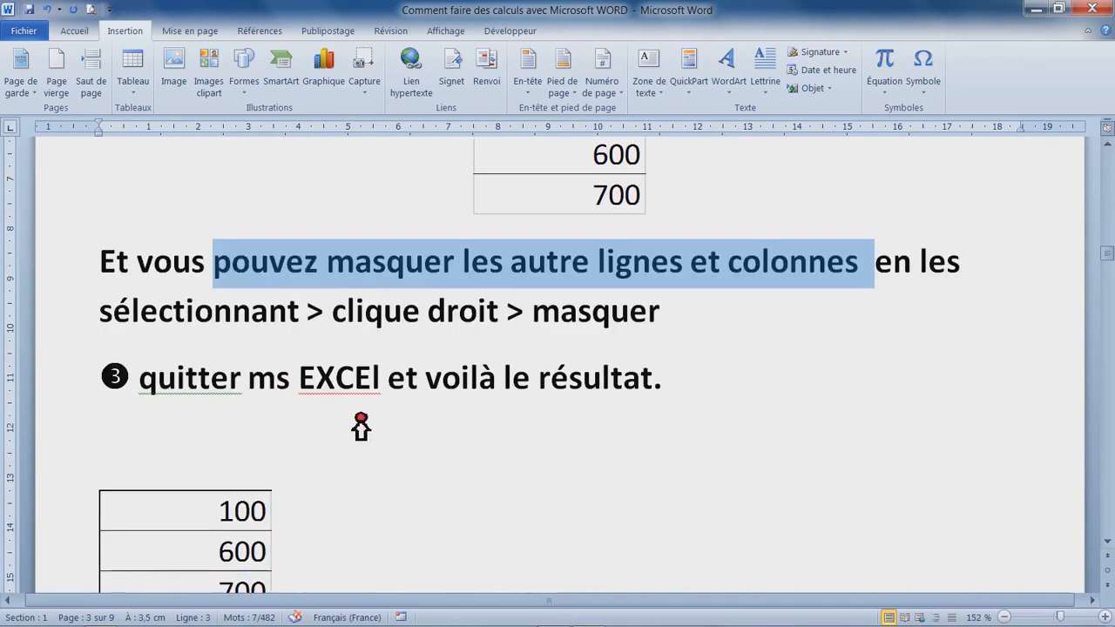
left_click(277, 383)
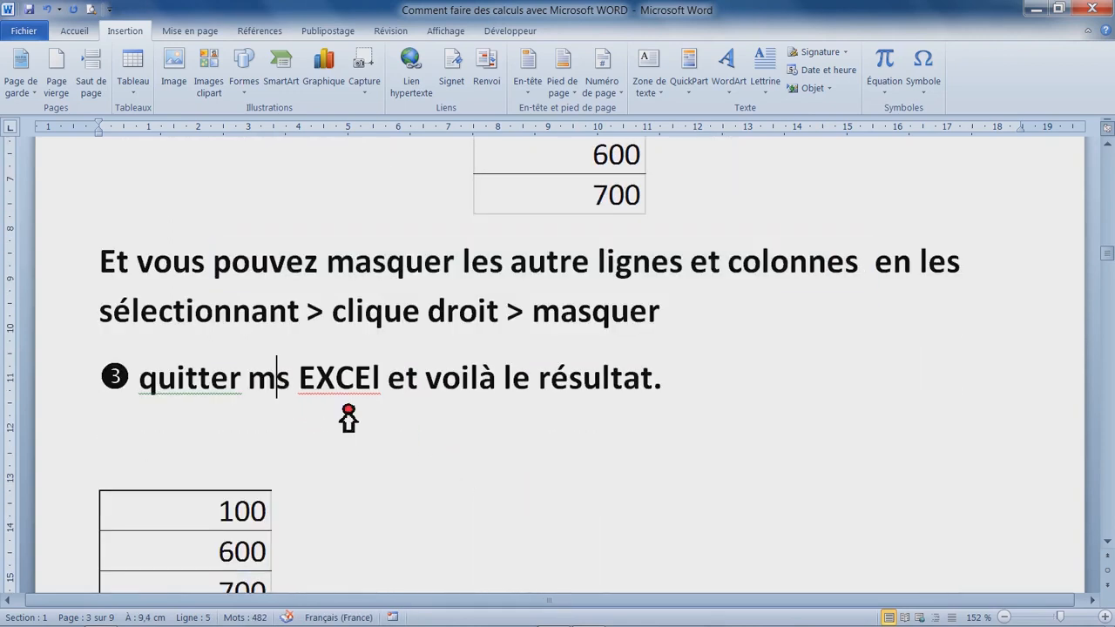
key("BackSpace")
type("M")
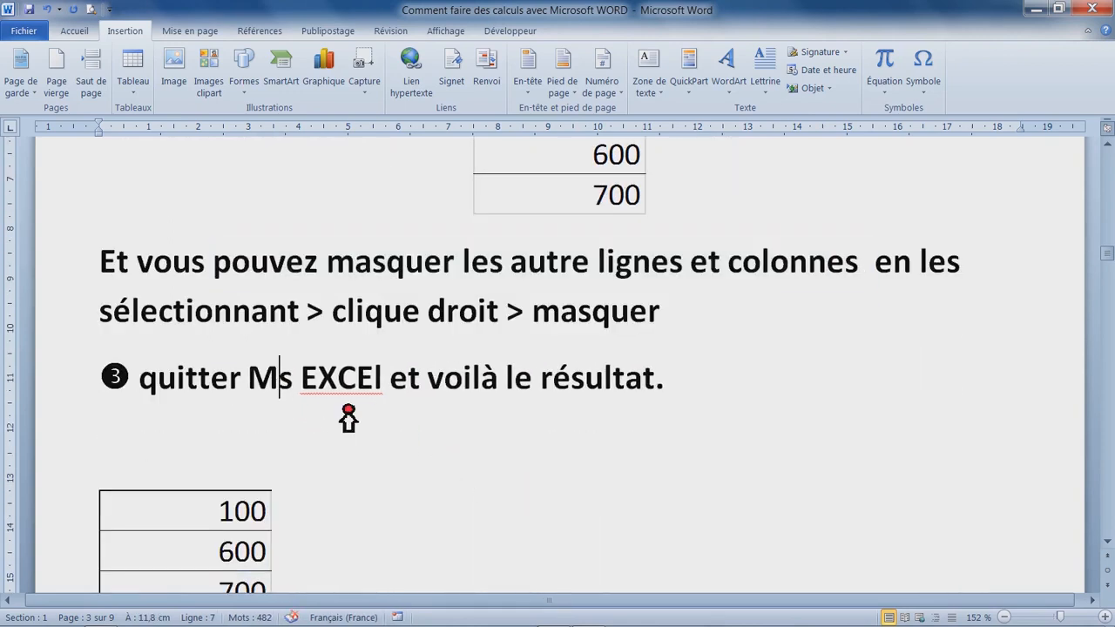
- Review Solution 3's task of calculating 100*600 and its instructions on creating a table and inserting a field through quickpart>champs
scroll(523, 392, "down", 10)
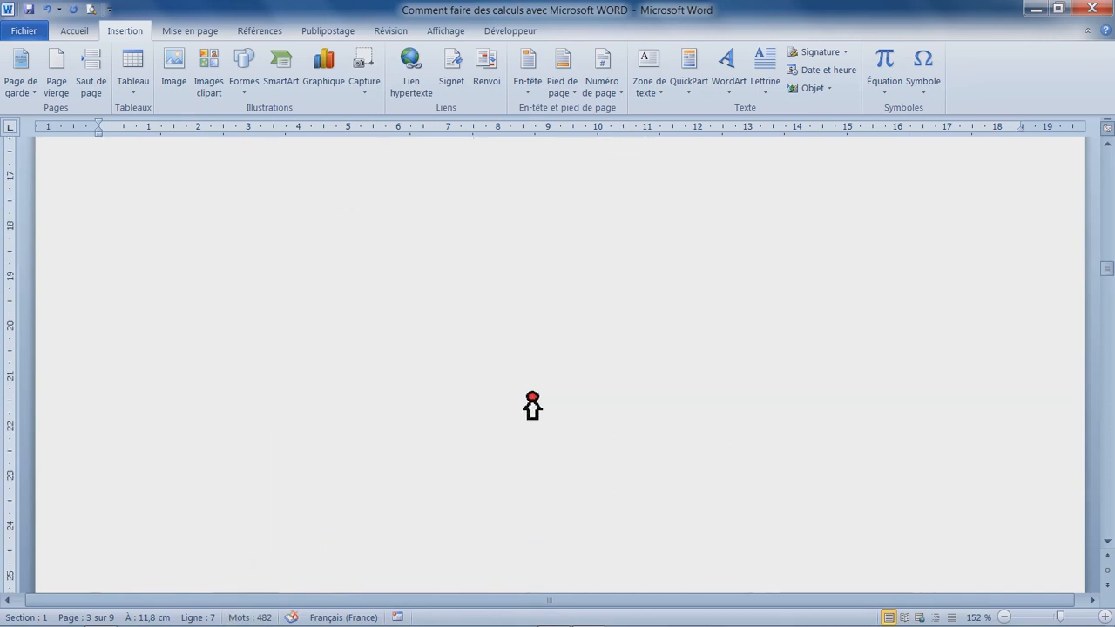
scroll(545, 411, "down", 5)
scroll(545, 402, "down", 2)
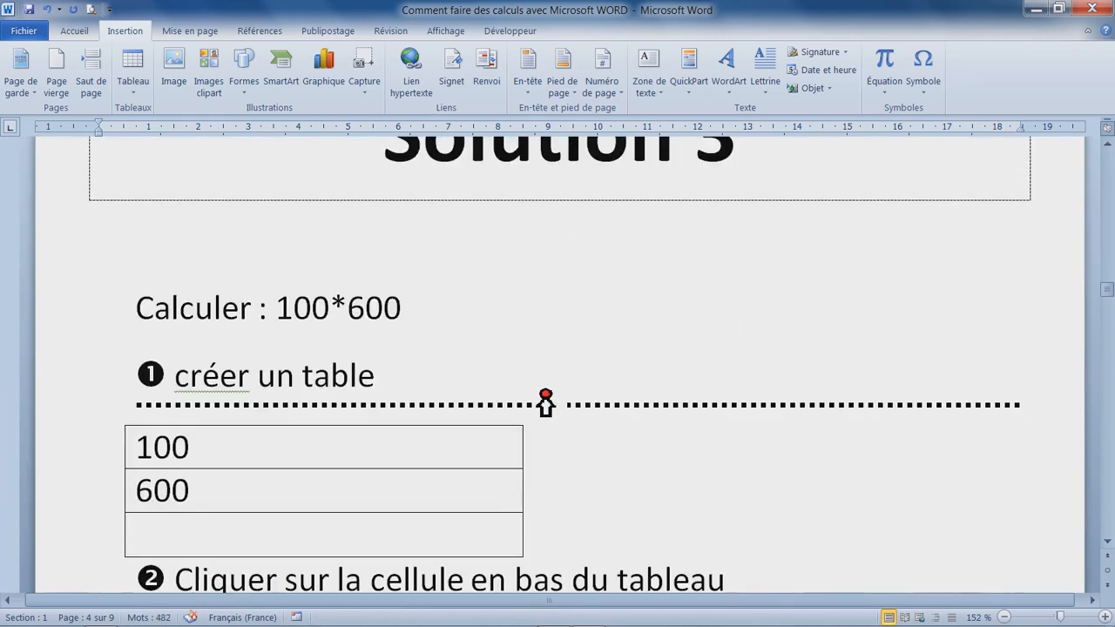
scroll(545, 398, "up", 1)
left_click_drag(391, 224, 872, 252)
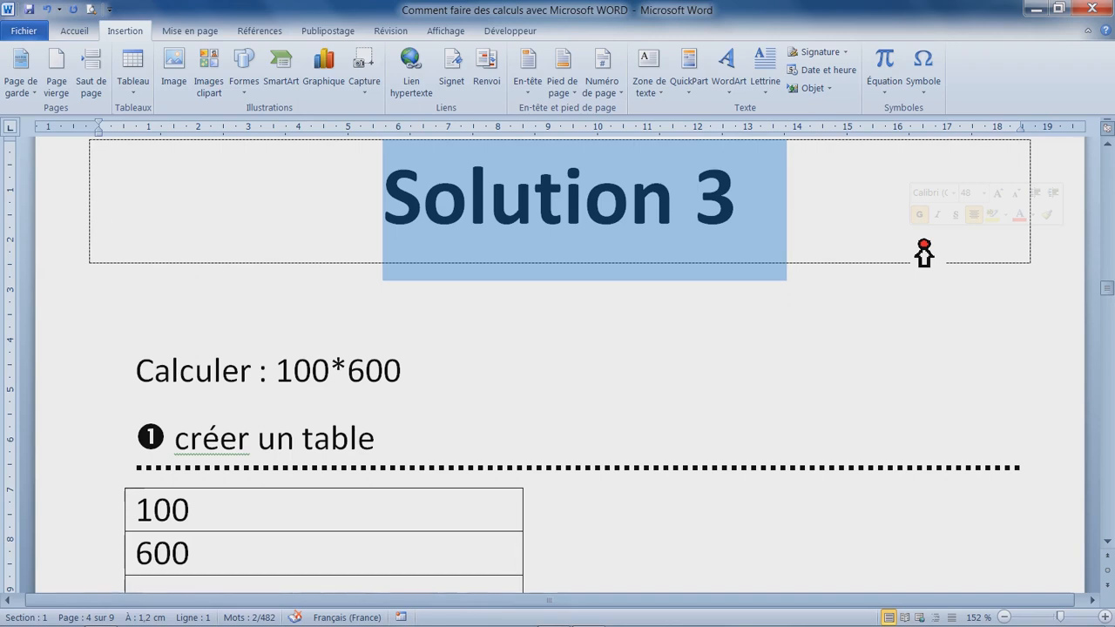
left_click(296, 406)
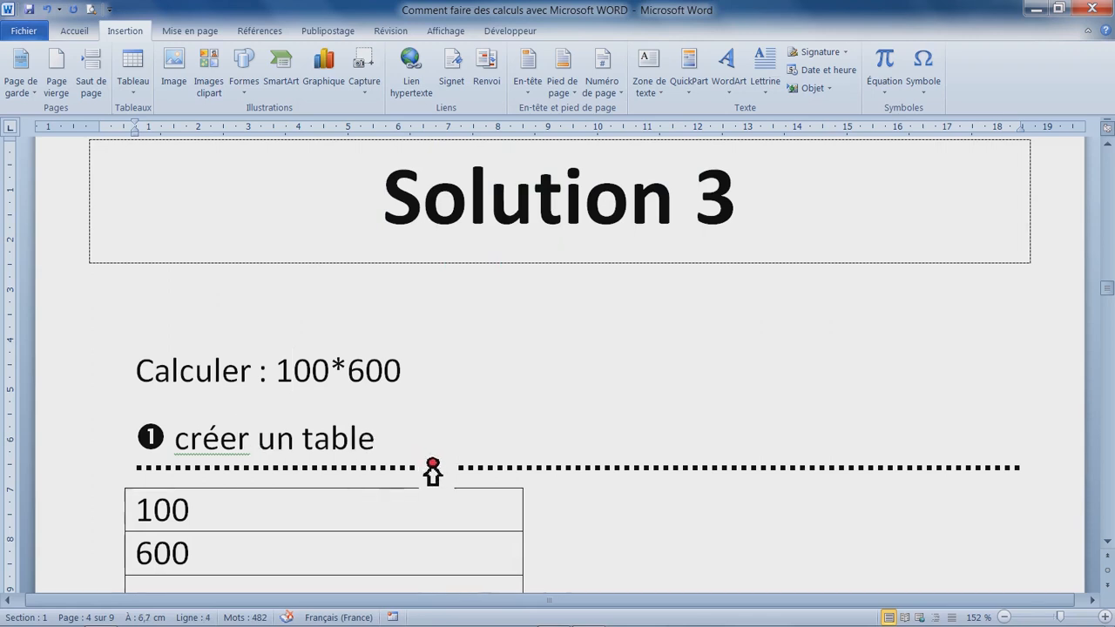
scroll(449, 492, "down", 3)
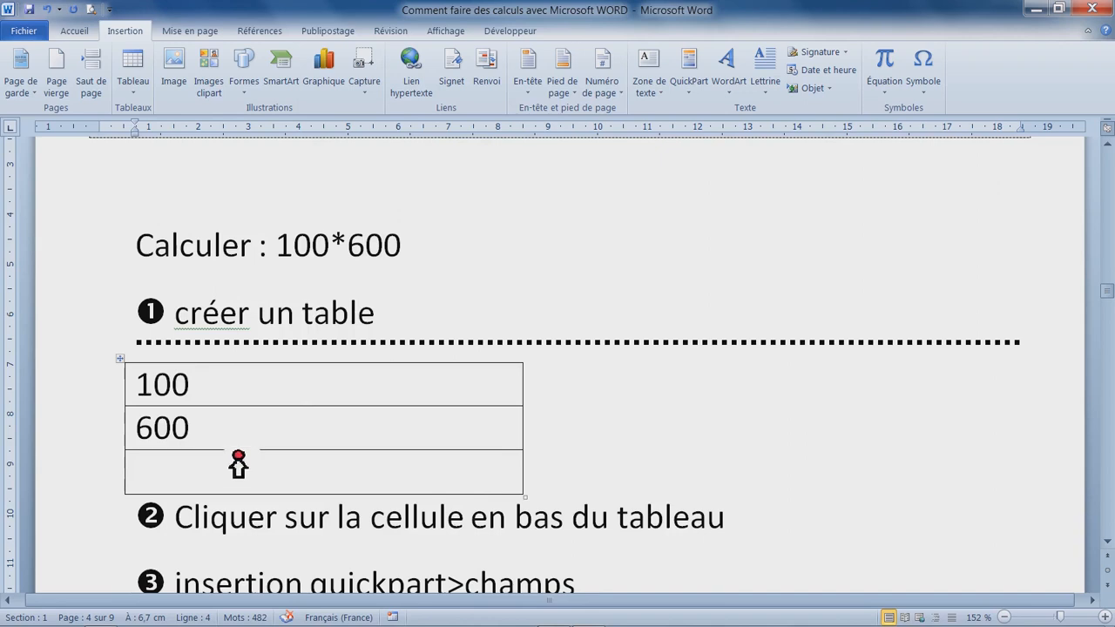
scroll(455, 515, "down", 3)
left_click_drag(585, 470, 372, 468)
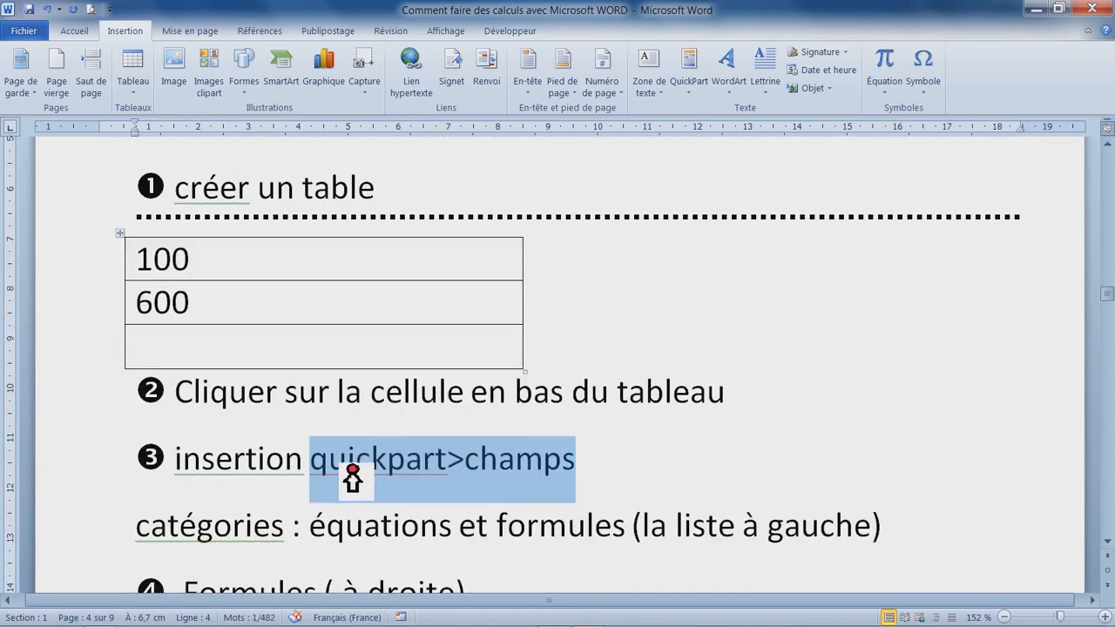
left_click(331, 464)
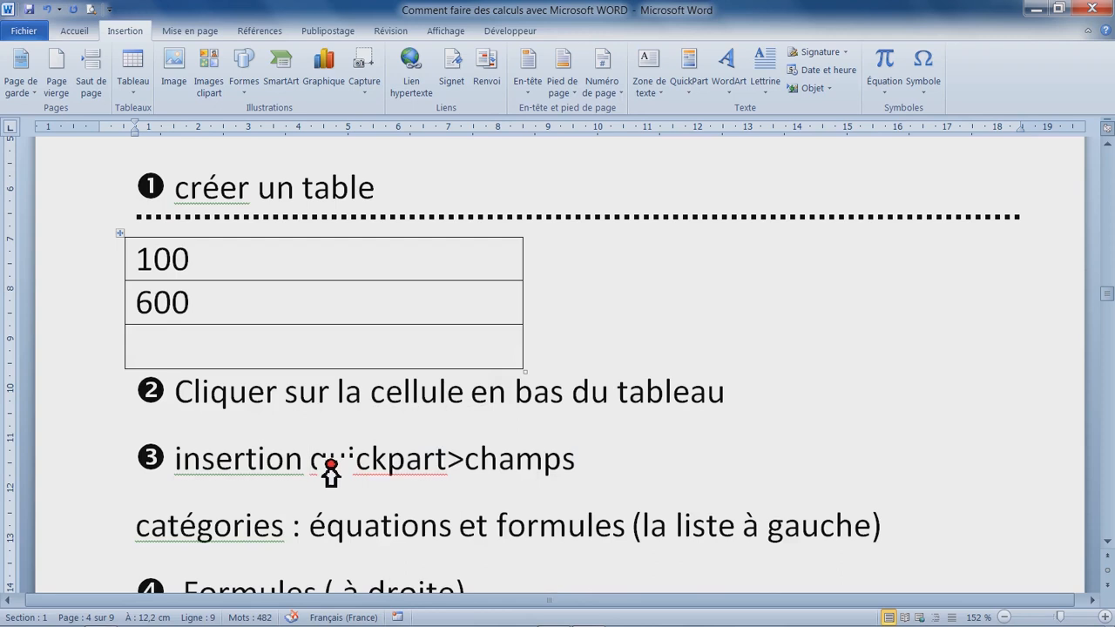
- Open the formula settings of a Quick Part field from the Équations et formules category for the empty cell under 600, and cancel
left_click(211, 357)
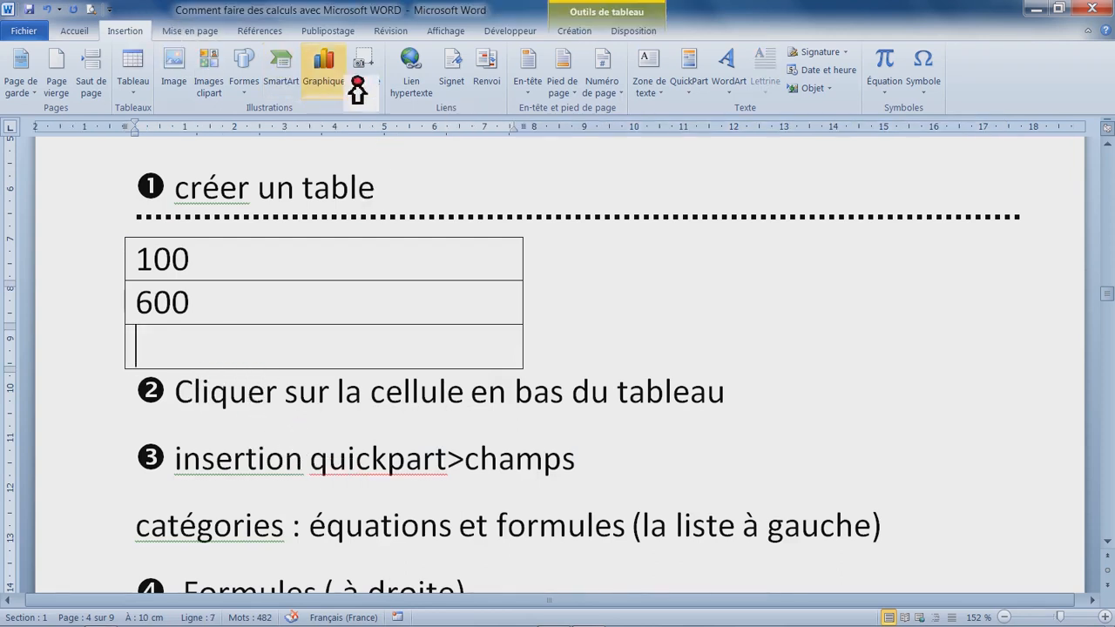
left_click(696, 87)
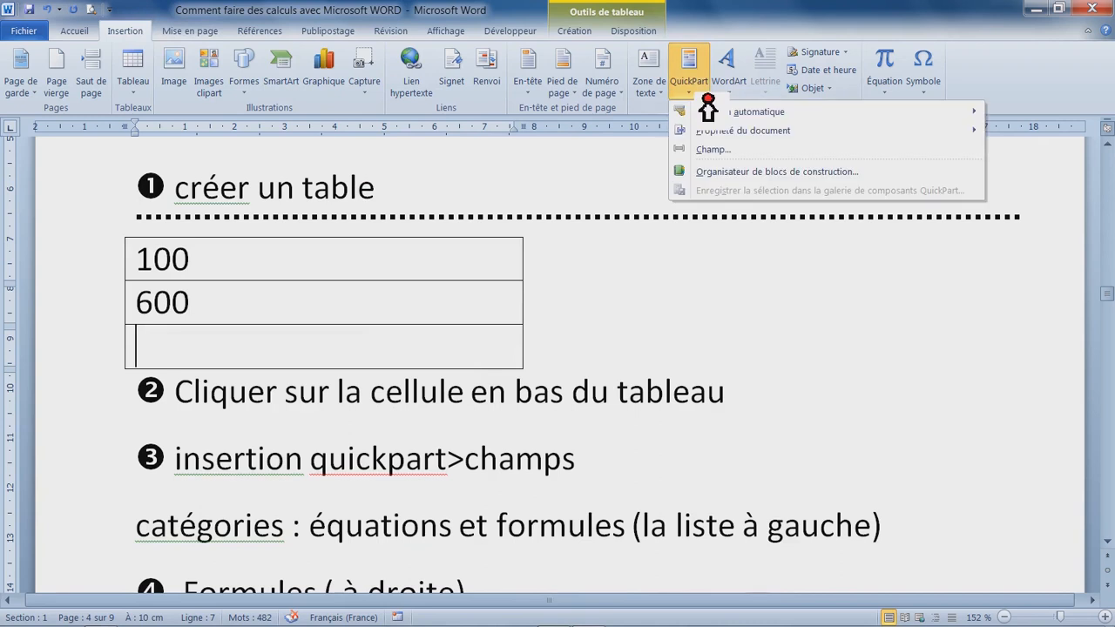
left_click(710, 150)
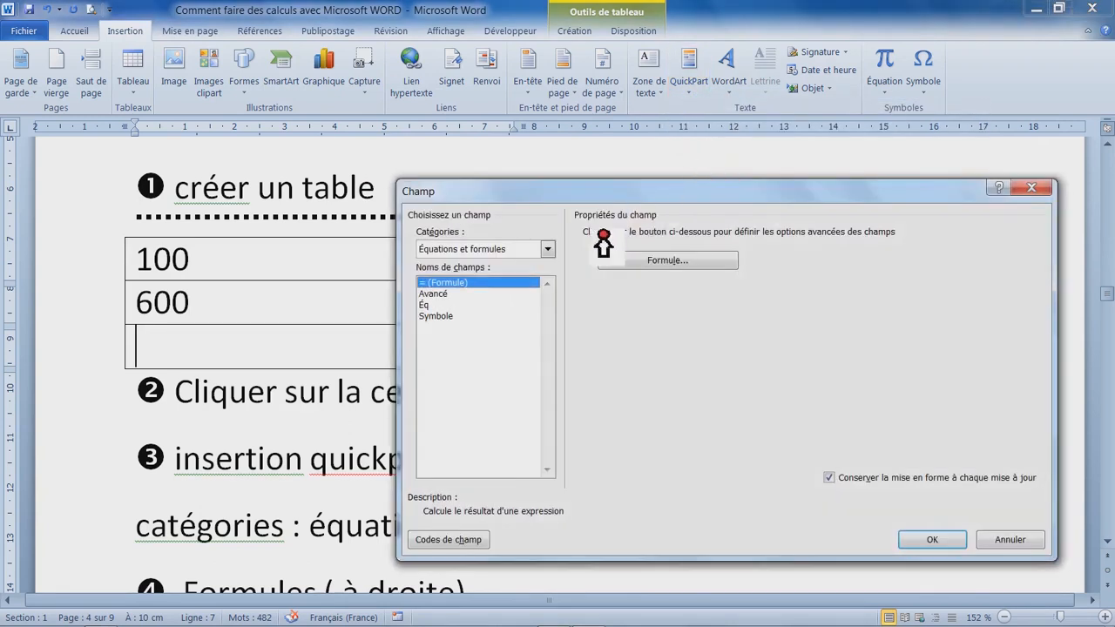
left_click(547, 249)
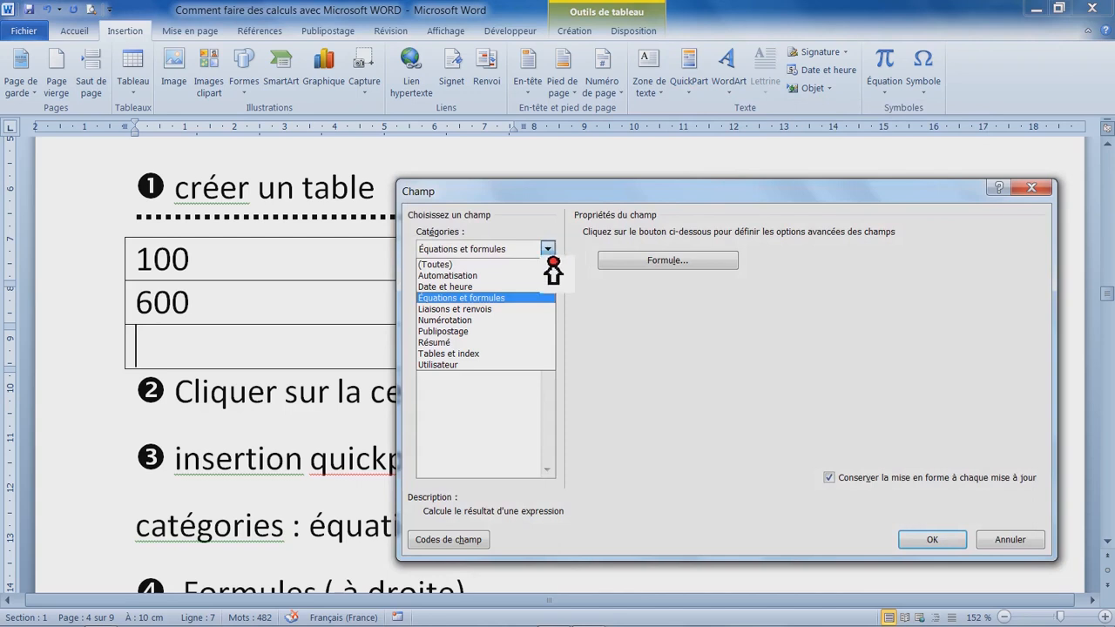
left_click(520, 299)
left_click(655, 261)
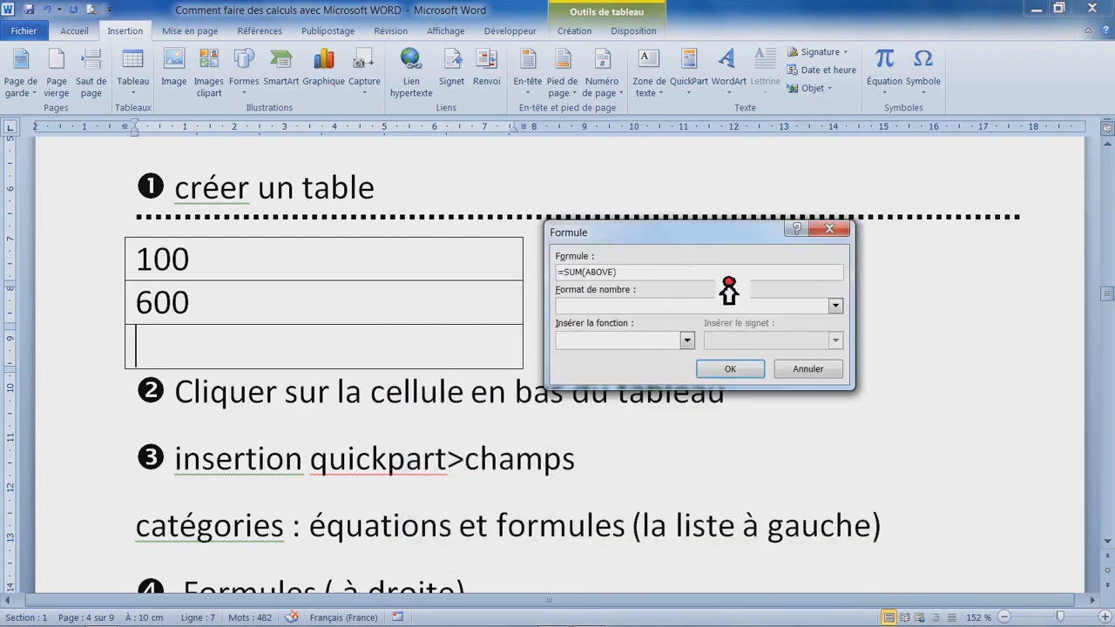
left_click(816, 381)
- Make the words "quickpart>champs" bold in Solution 3's third instruction
left_click_drag(310, 461, 596, 466)
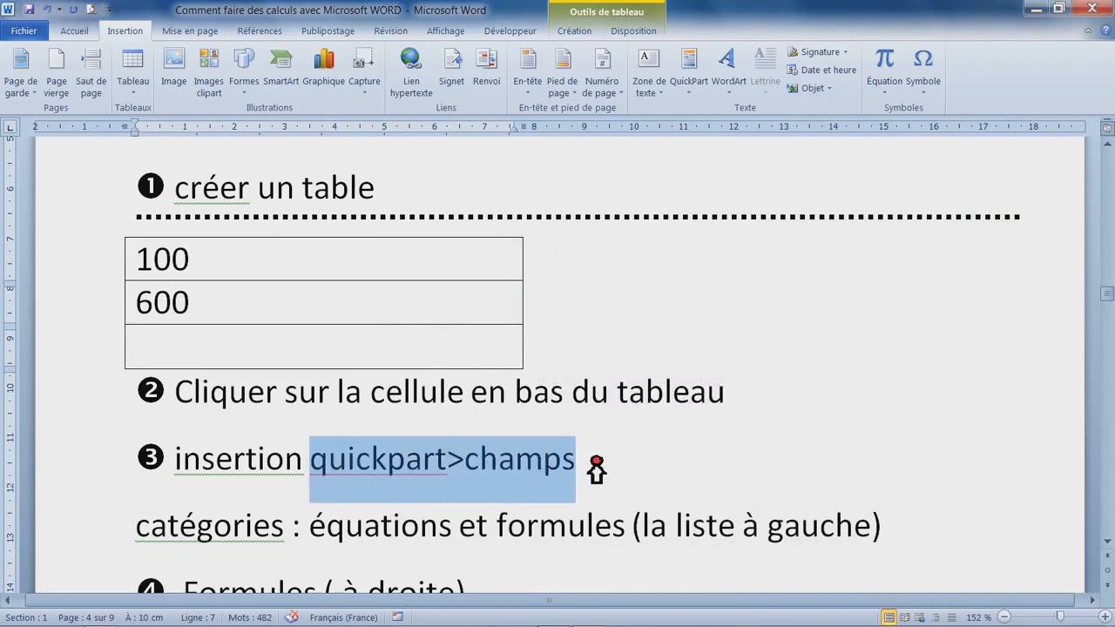
left_click(78, 32)
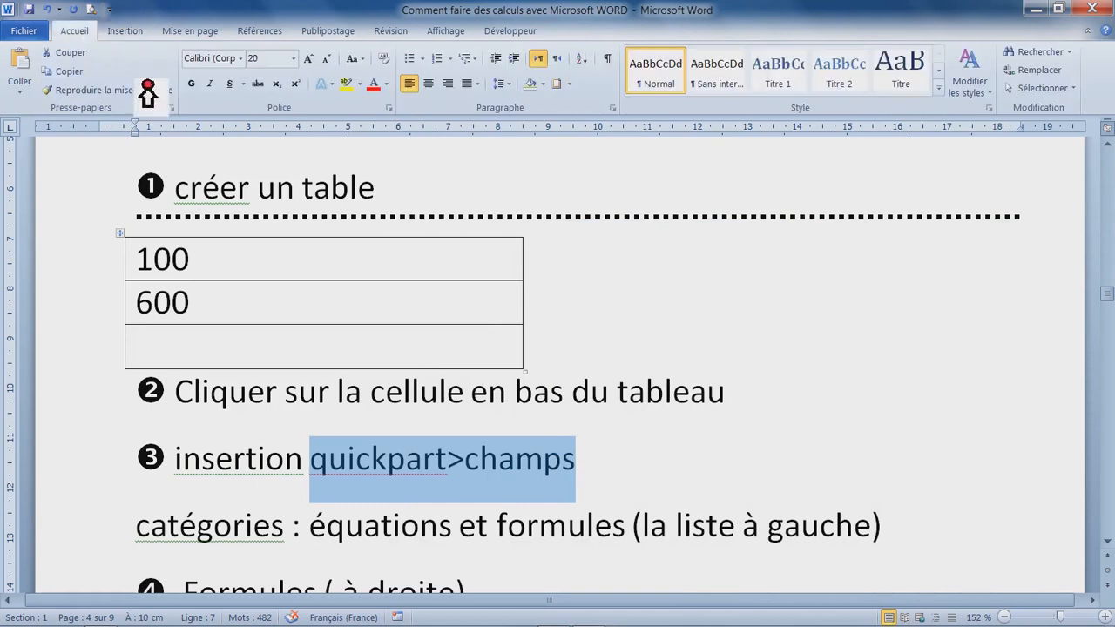
left_click(199, 85)
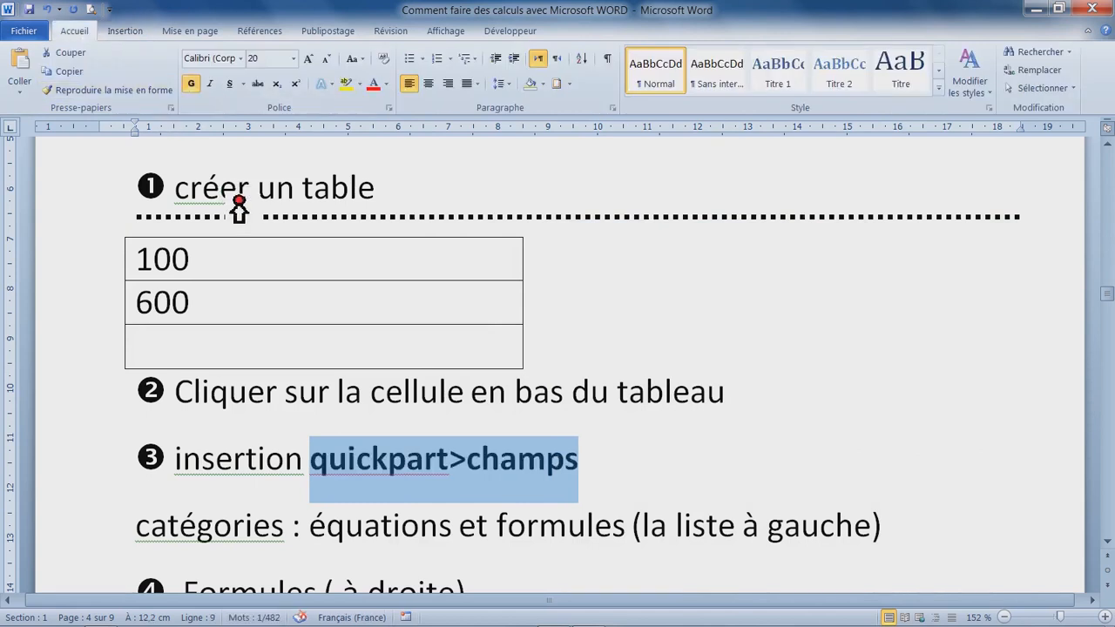
- Review Solution 3's instructions on the équations et formules category, the Formules field and inserting the PRODUCT function
scroll(654, 492, "down", 3)
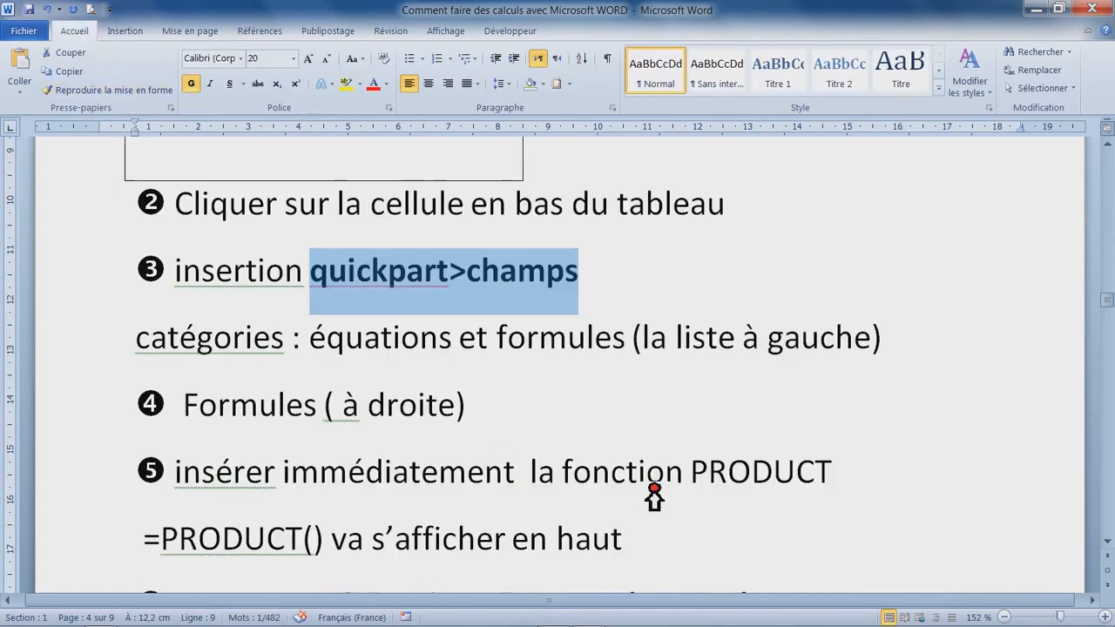
left_click(175, 344)
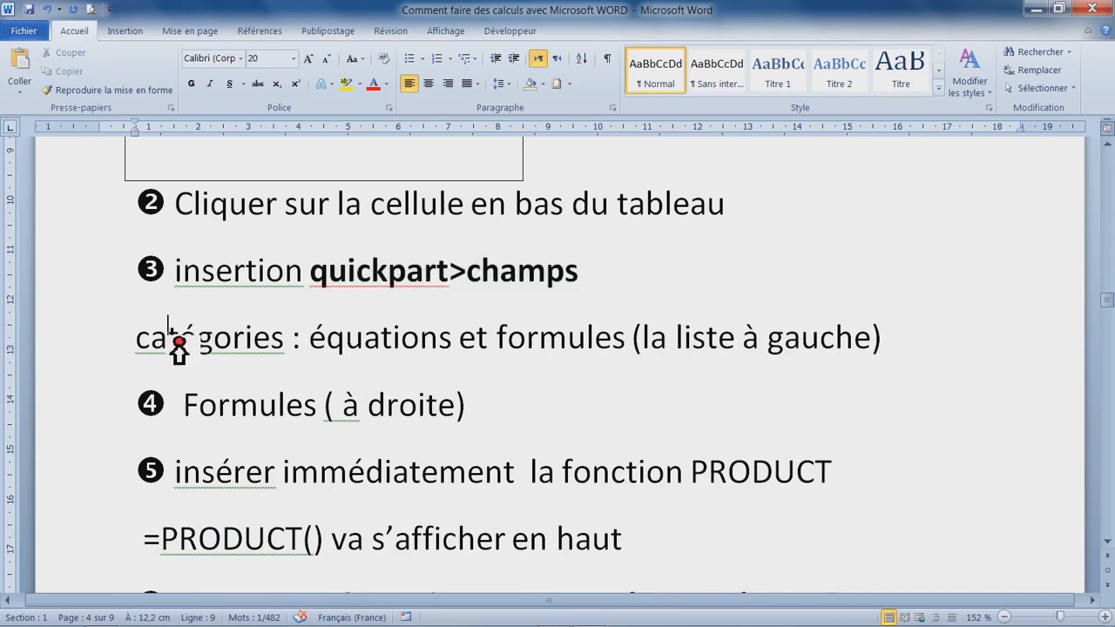
left_click_drag(140, 343, 625, 532)
scroll(615, 416, "up", 4)
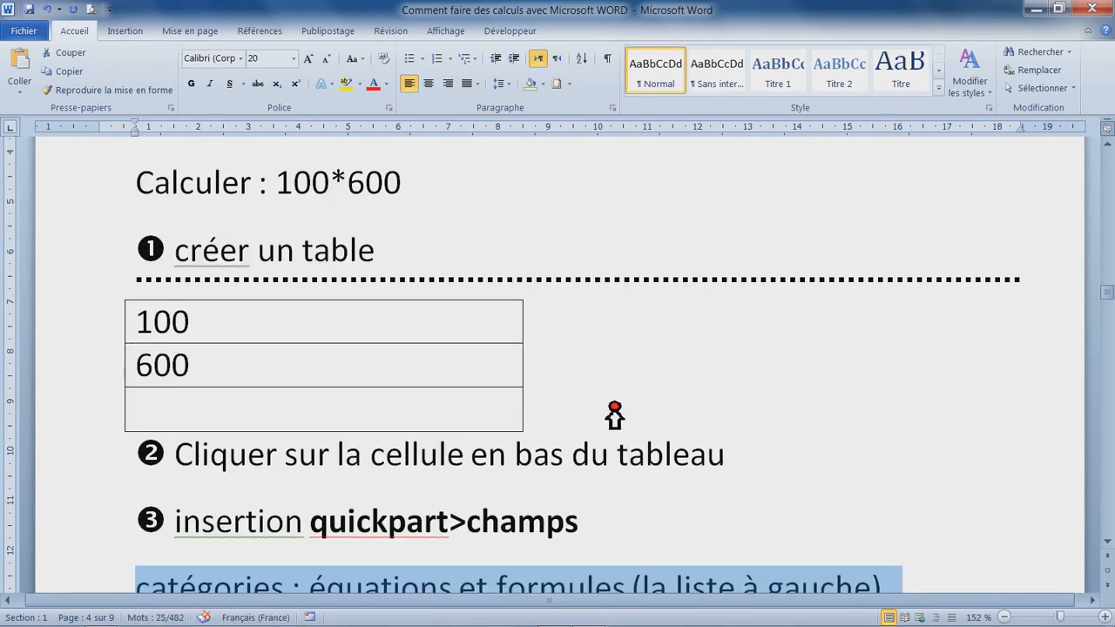
scroll(611, 414, "up", 1)
scroll(528, 416, "down", 6)
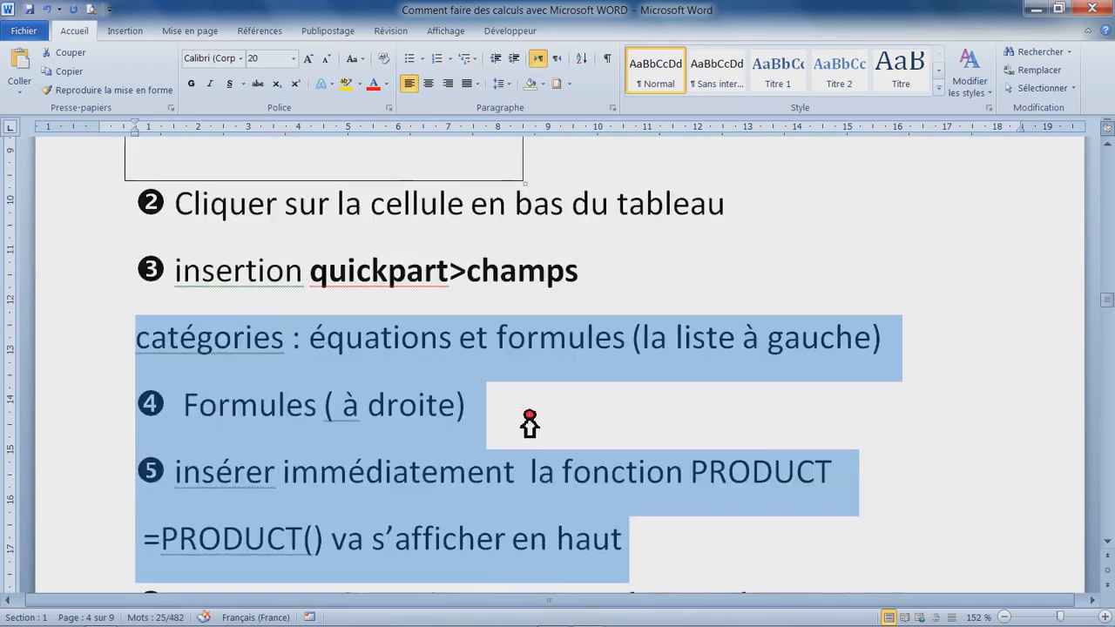
scroll(528, 418, "down", 3)
double_click(557, 357)
left_click(538, 385)
- Highlight in yellow the Solution 4 sentence starting "Tout d'abord double cliquer sur n'importe quel lieu"
scroll(523, 387, "down", 10)
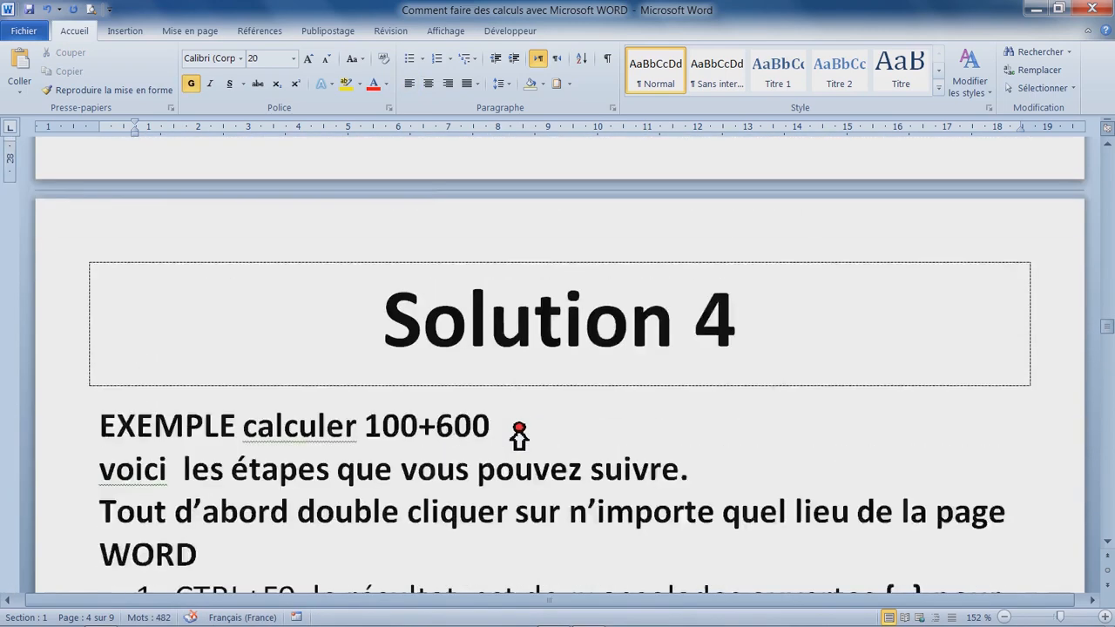
left_click_drag(380, 266, 841, 308)
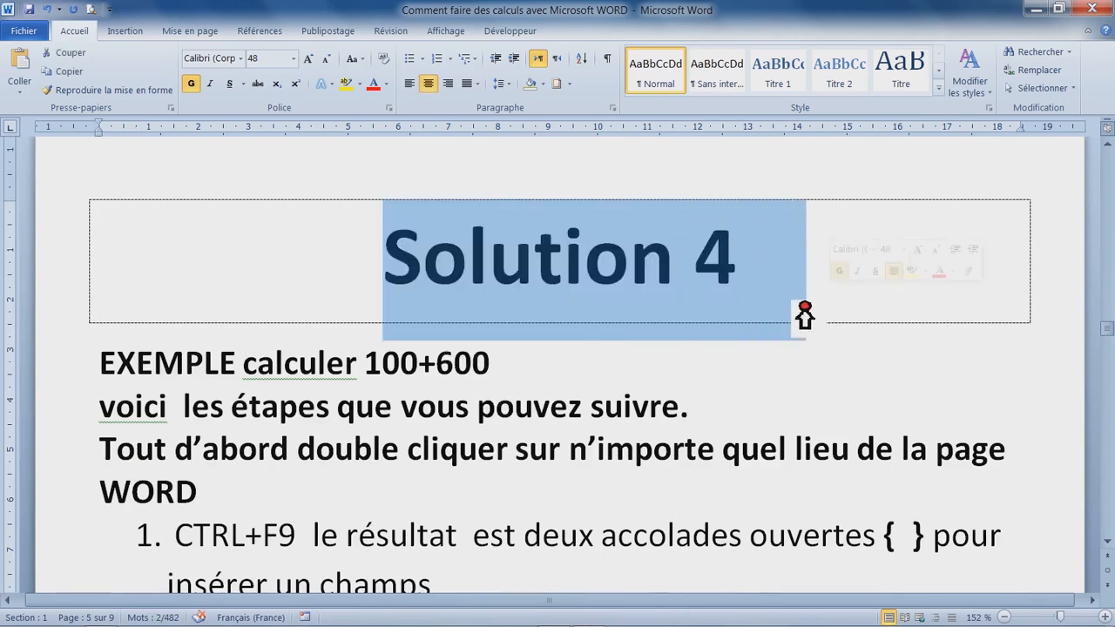
left_click(561, 364)
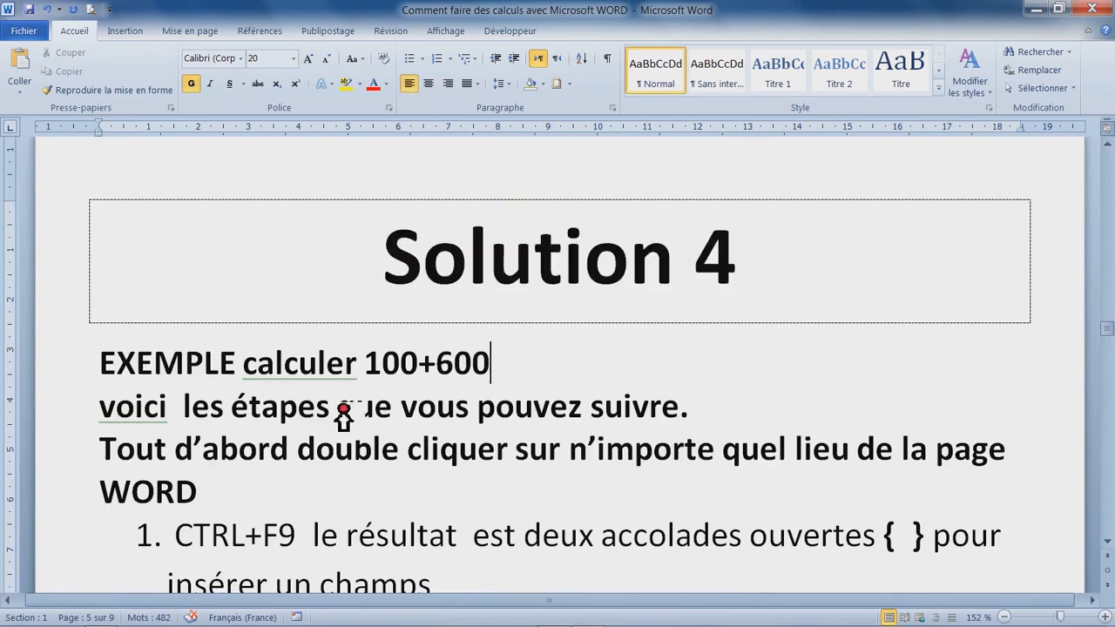
triple_click(101, 419)
left_click(294, 453)
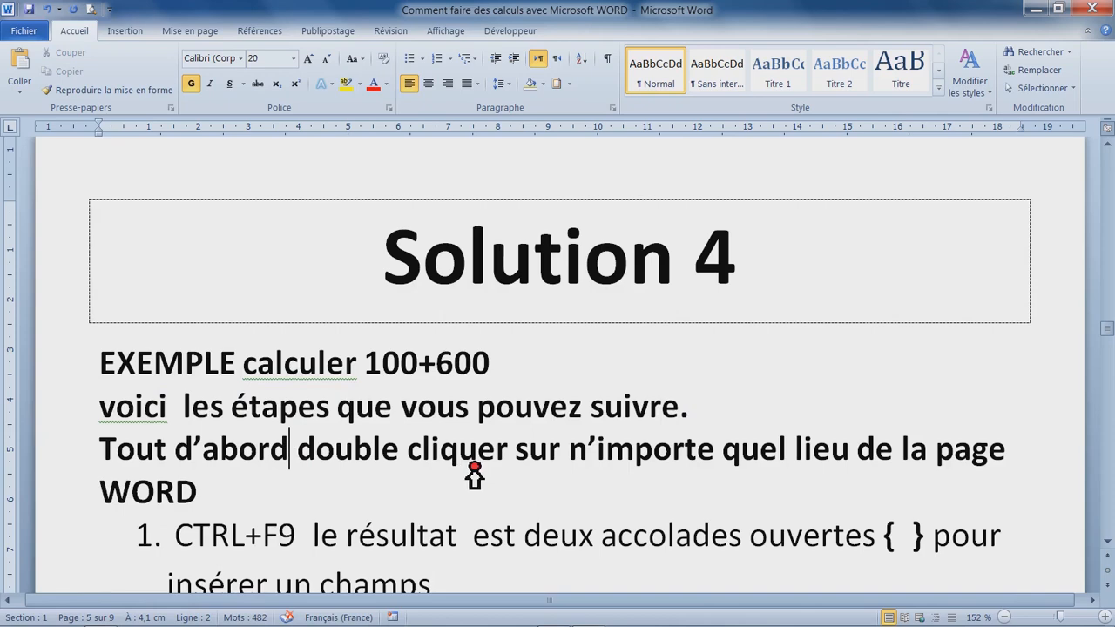
double_click(475, 459)
triple_click(475, 461)
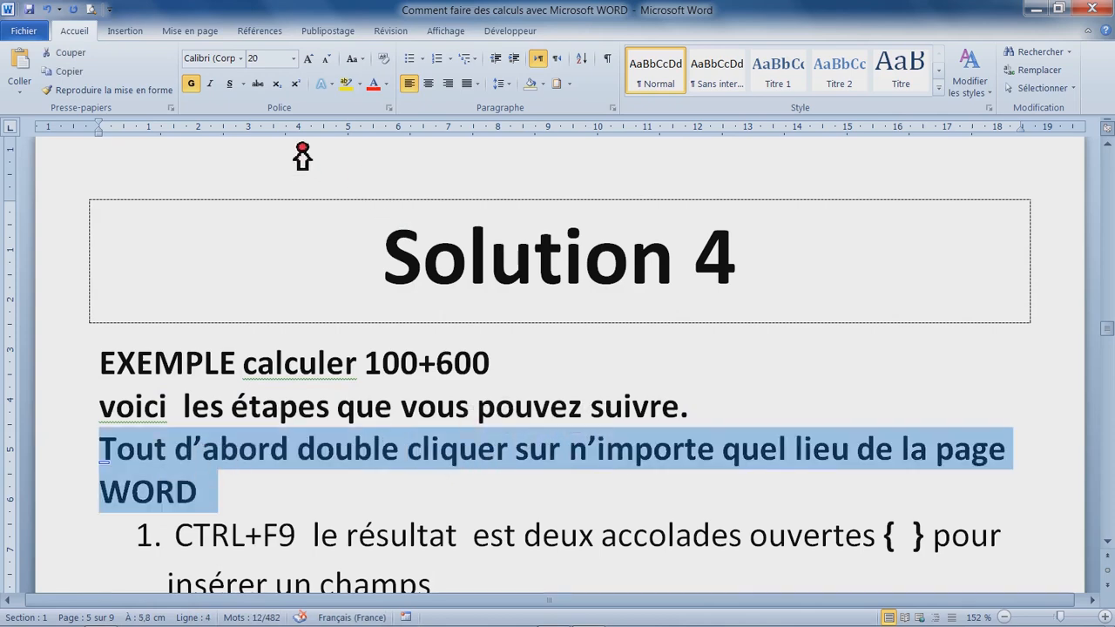
left_click(346, 83)
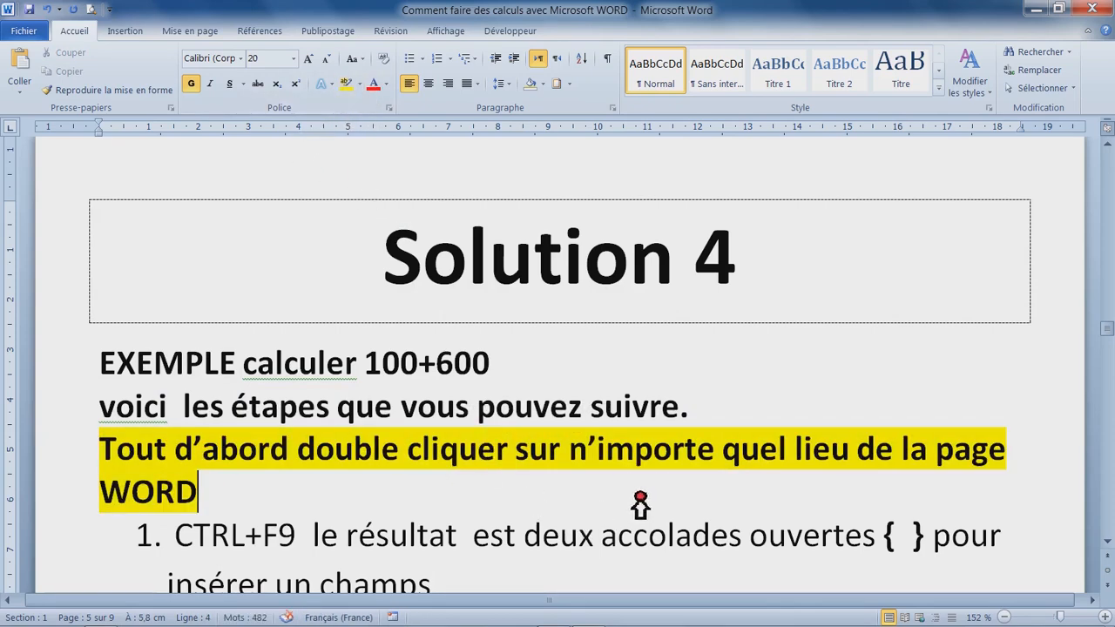
- Collapse the ribbon while reviewing Solution 4's numbered instructions on inserting the braces, entering =100+600 and updating the field
scroll(636, 505, "down", 4)
left_click_drag(181, 348, 779, 376)
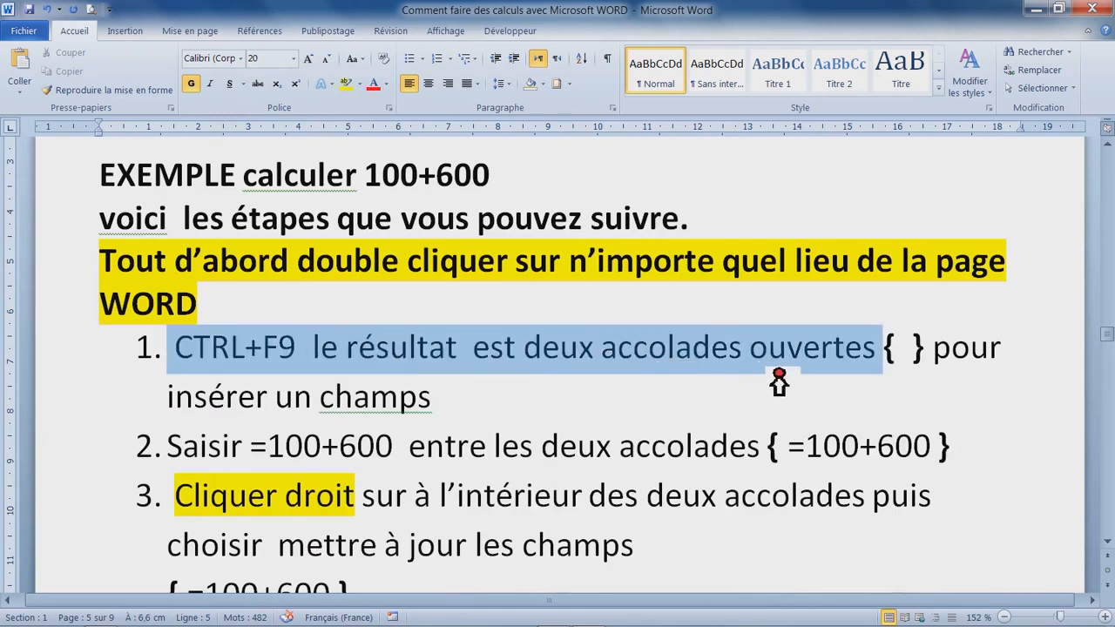
left_click_drag(778, 376, 779, 376)
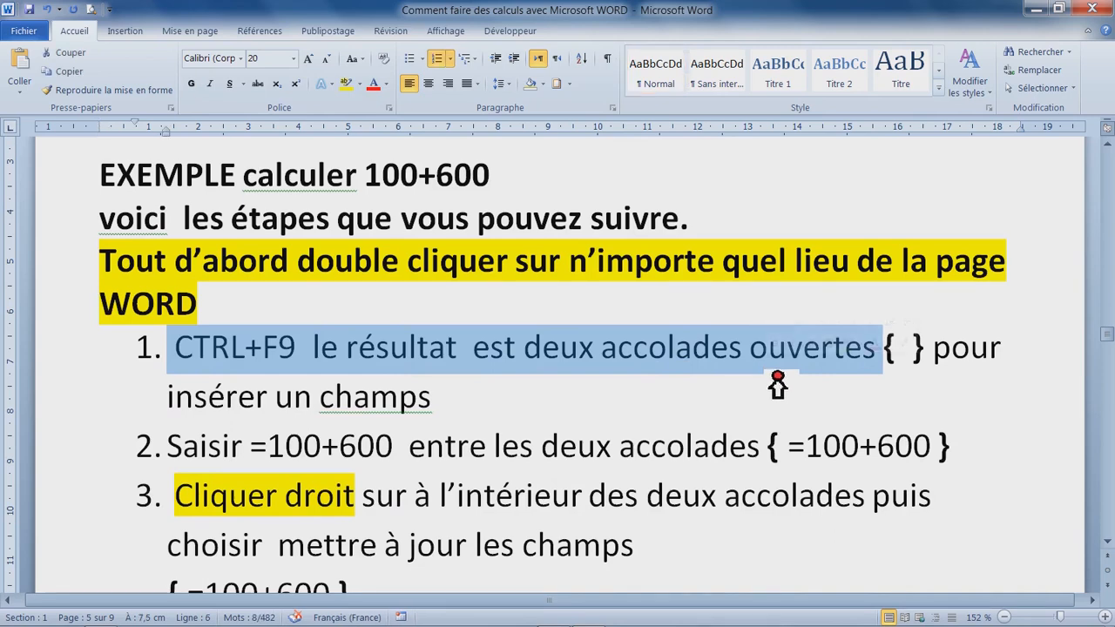
scroll(731, 397, "down", 3)
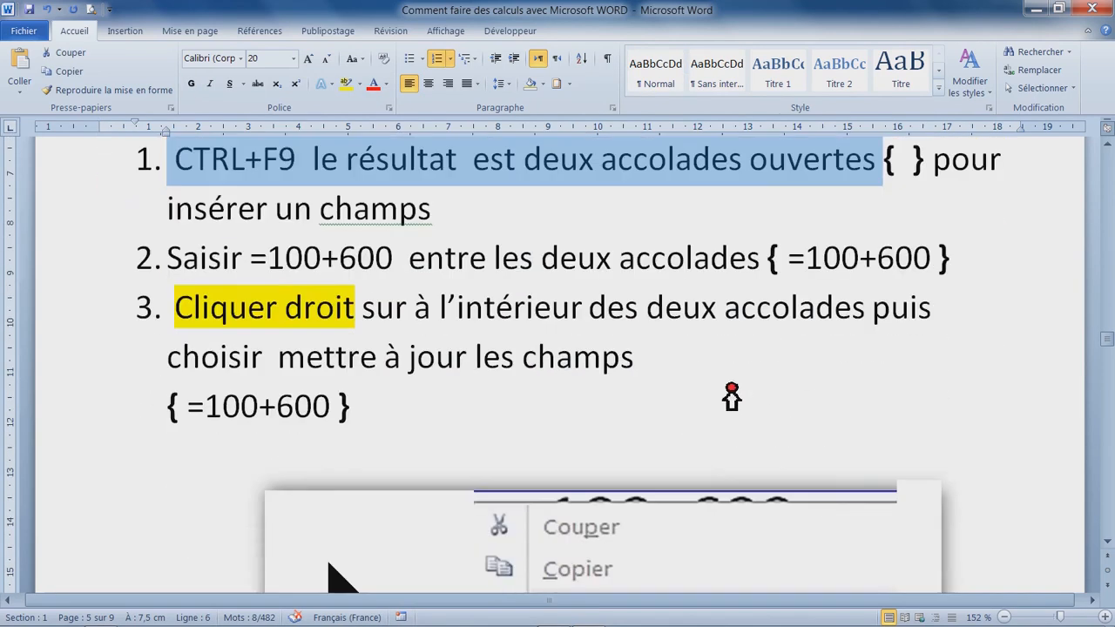
left_click(534, 427)
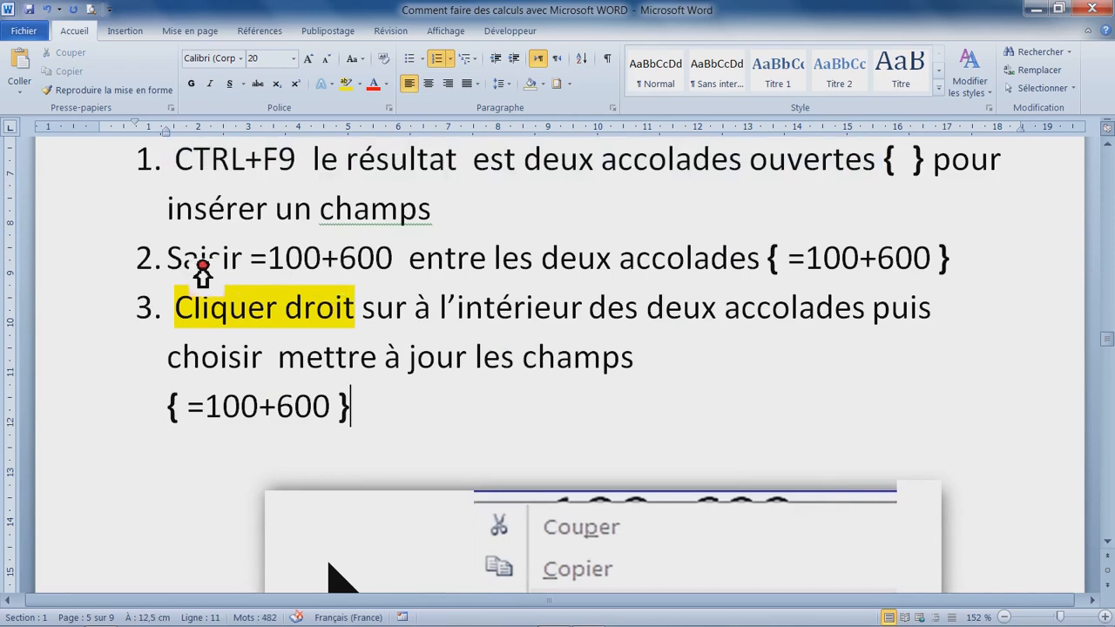
double_click(88, 38)
left_click_drag(189, 185, 877, 235)
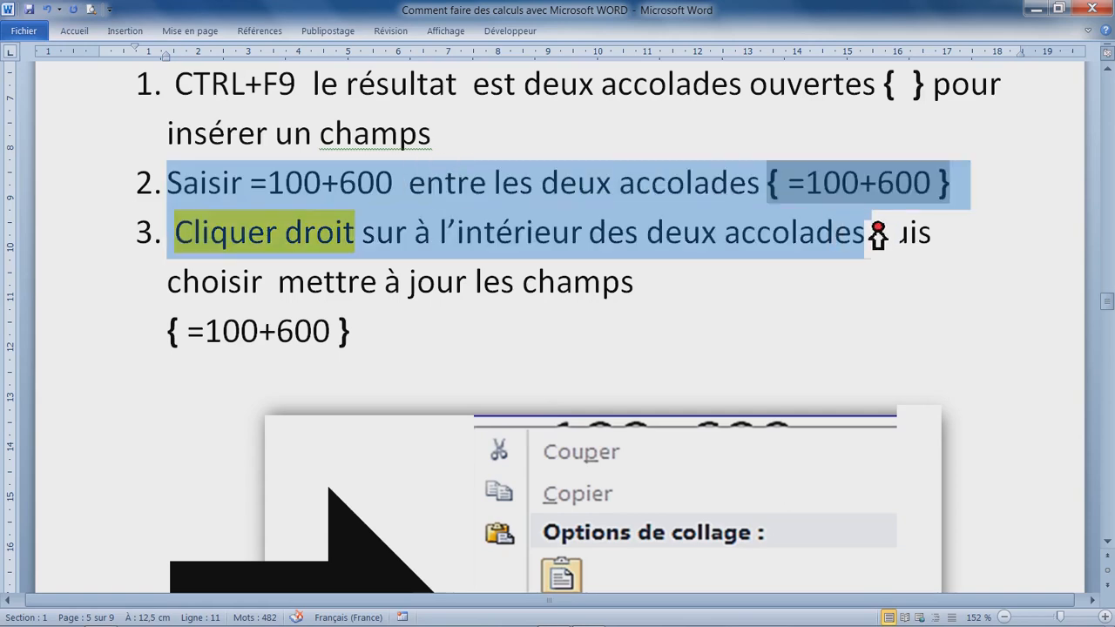
left_click(600, 216)
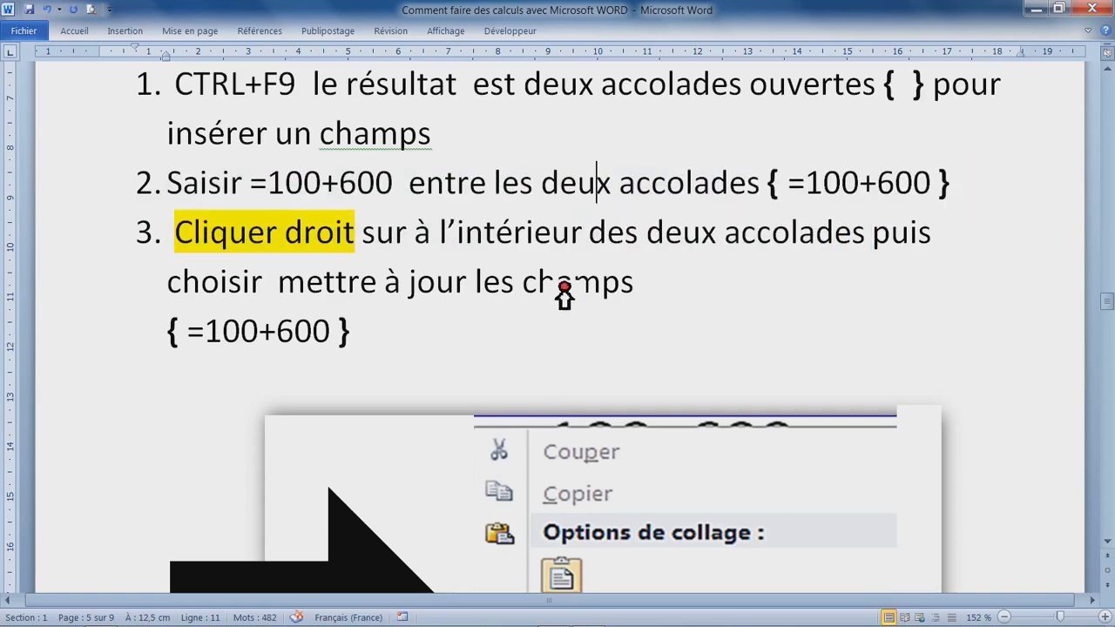
- Examine Solution 4's illustration of the Mettre à jour les champs command and the result line below it
scroll(567, 305, "down", 2)
scroll(567, 324, "down", 2)
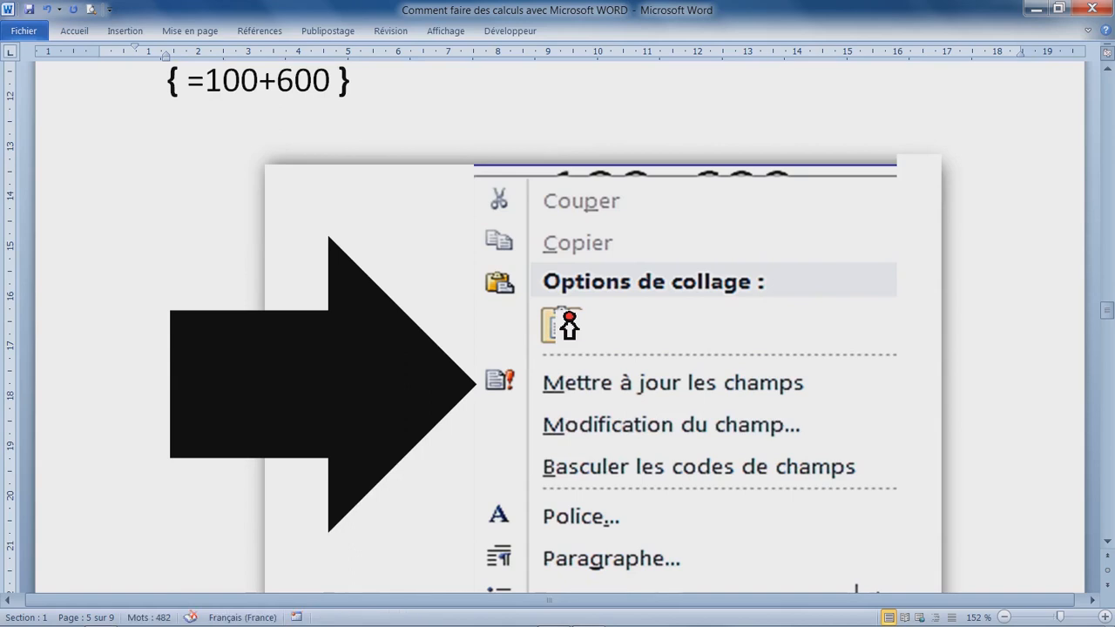
scroll(568, 324, "down", 1)
scroll(568, 324, "down", 2)
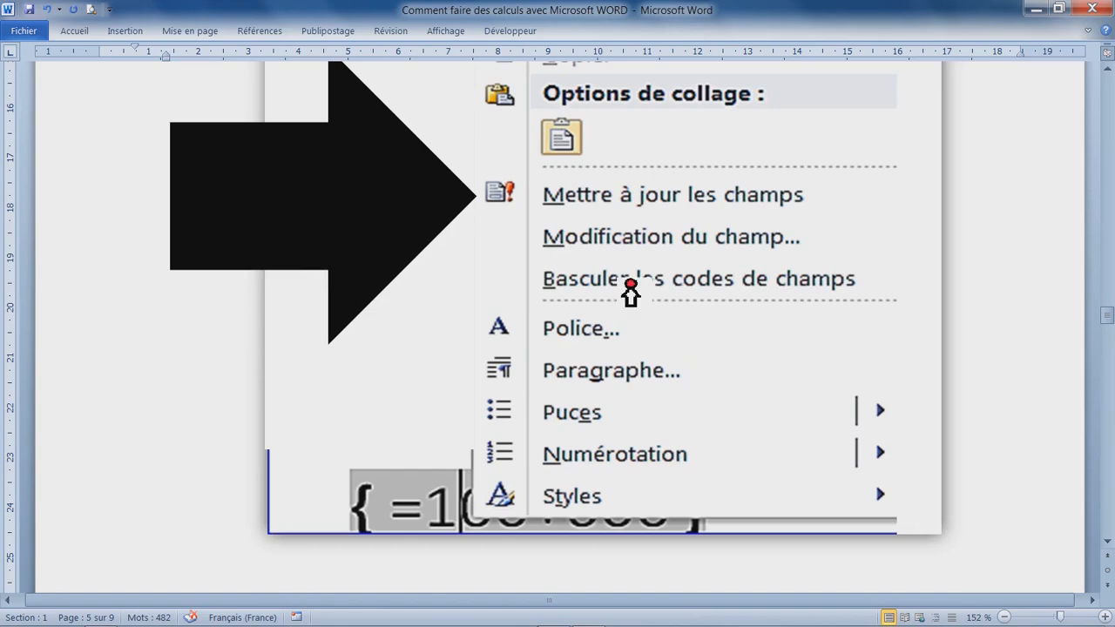
scroll(632, 292, "down", 8)
scroll(636, 296, "up", 4)
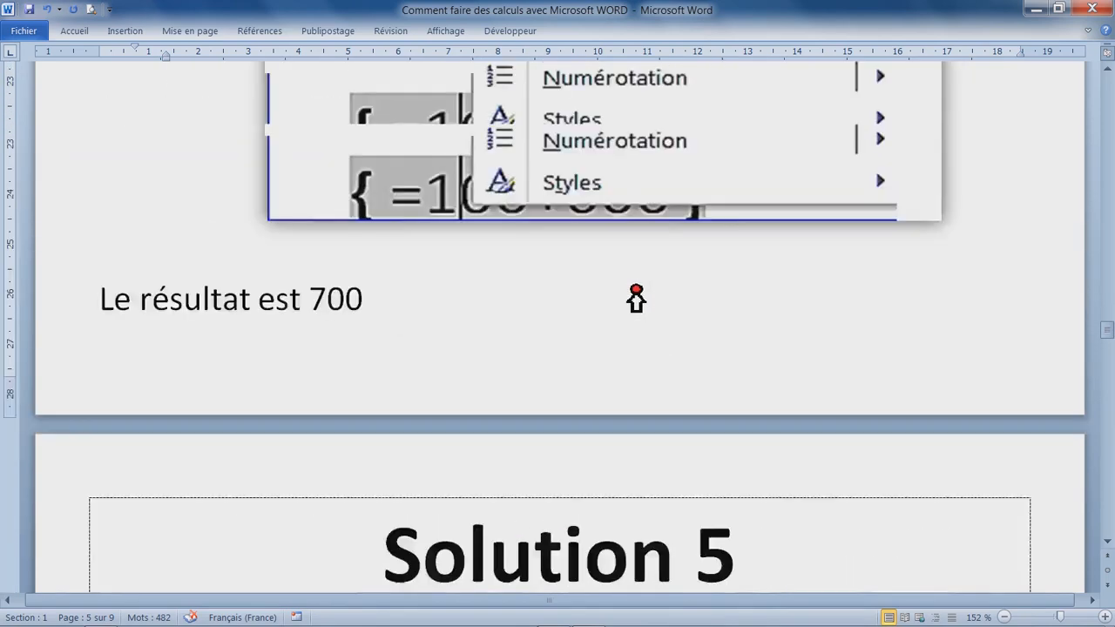
left_click(595, 413)
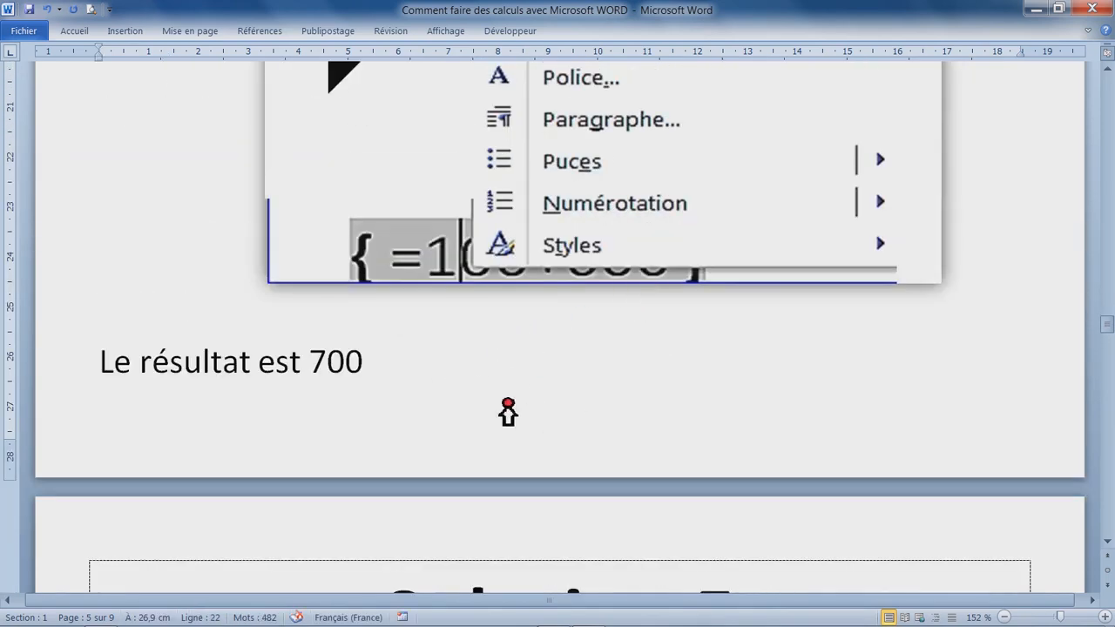
- Update the { =100+600 } field below Solution 4's third instruction, and revert it to its field code
scroll(580, 391, "up", 12)
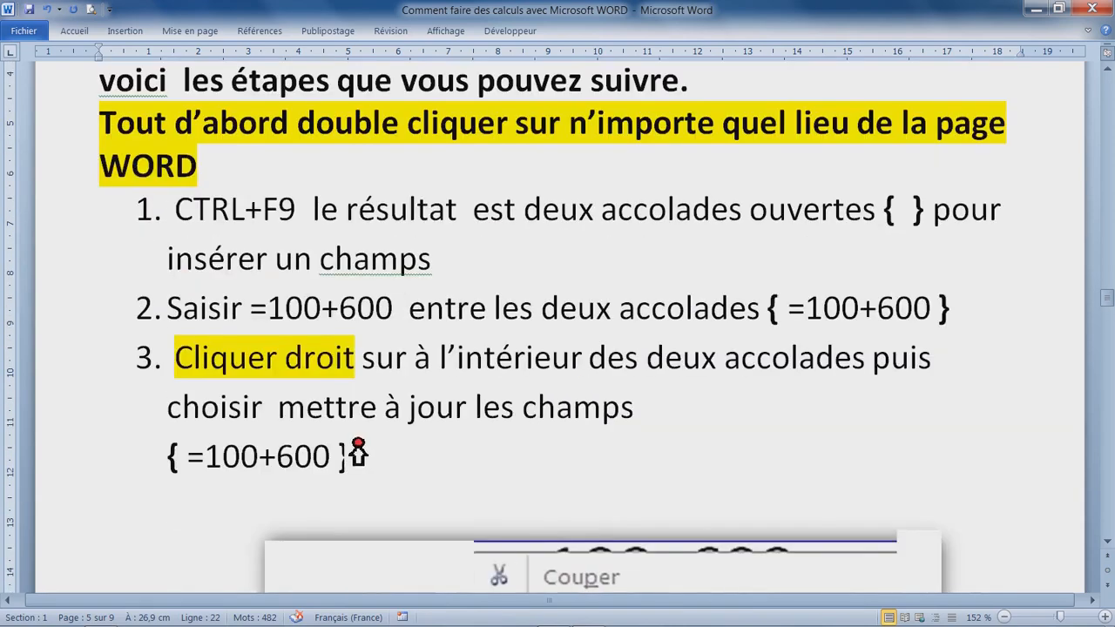
left_click(296, 458)
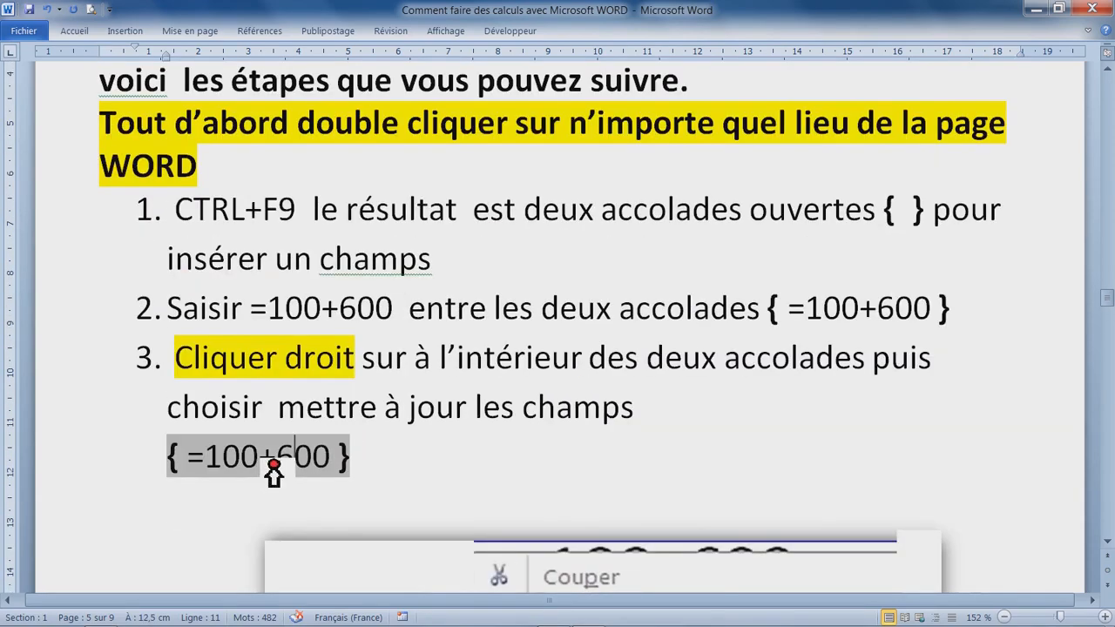
right_click(274, 466)
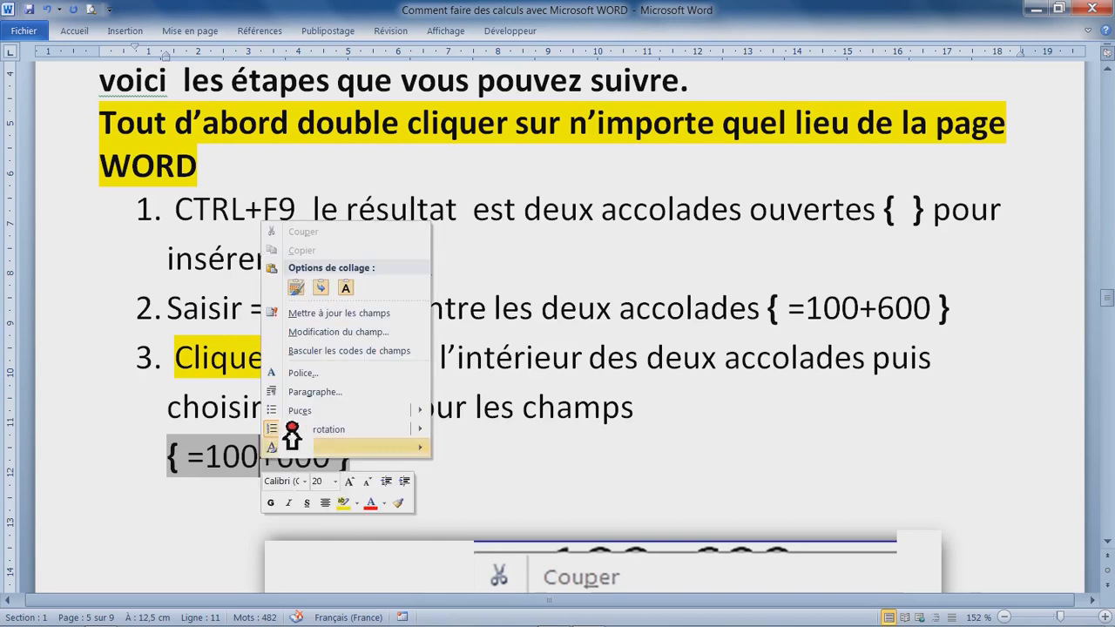
left_click(349, 315)
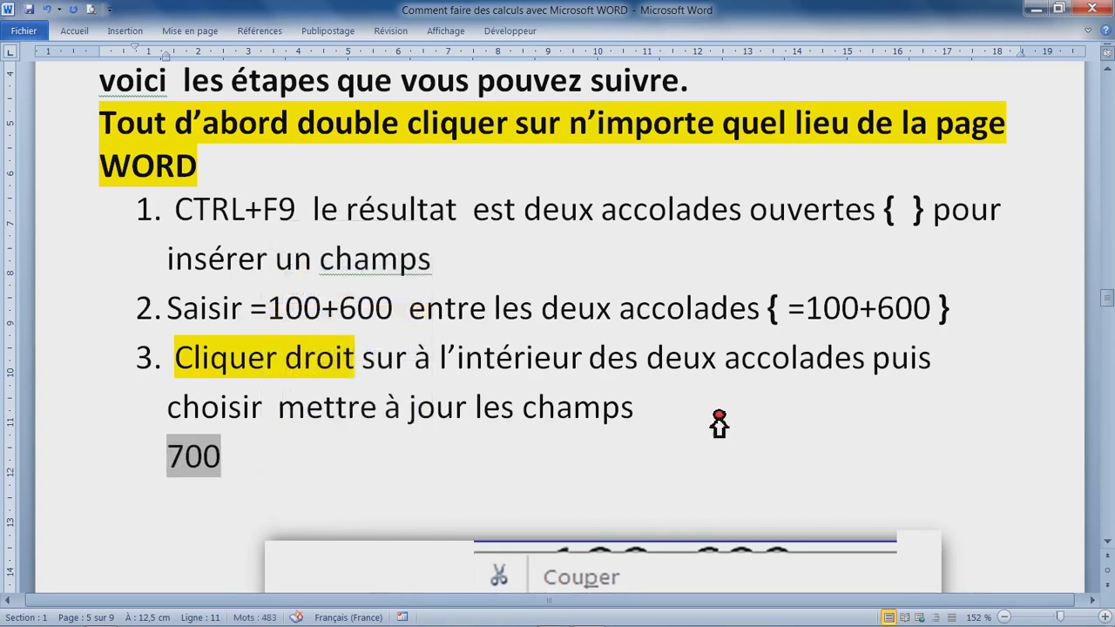
key("shift+F9")
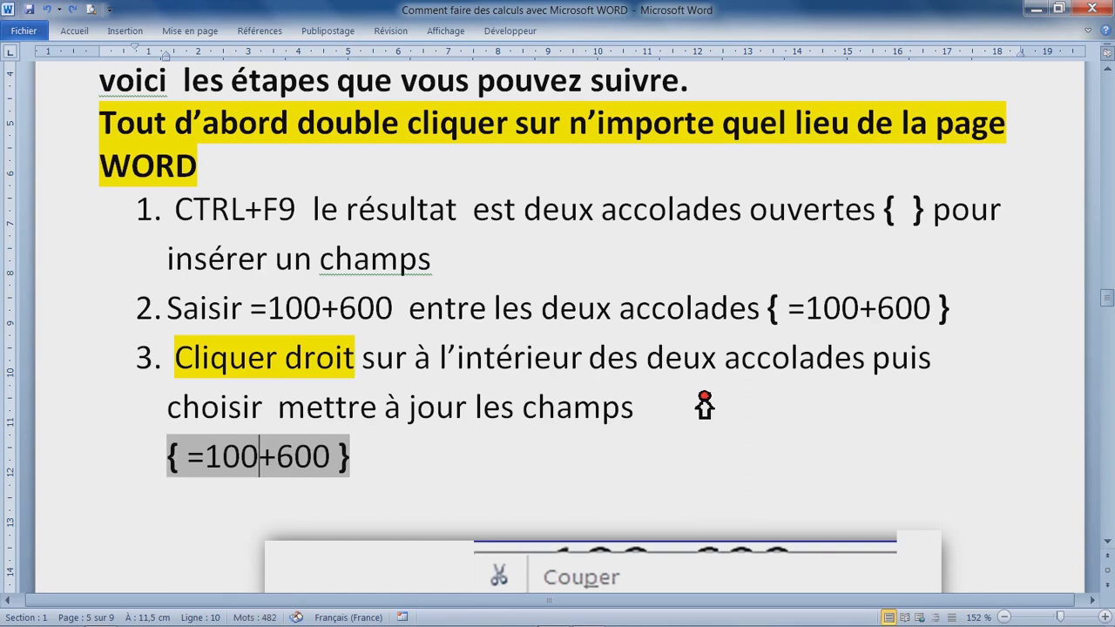
left_click(526, 357)
- Review Solution 4's field-update illustration and result line, and Solution 5's introduction on calculating an inserted field with the keyboard alone
scroll(592, 379, "down", 6)
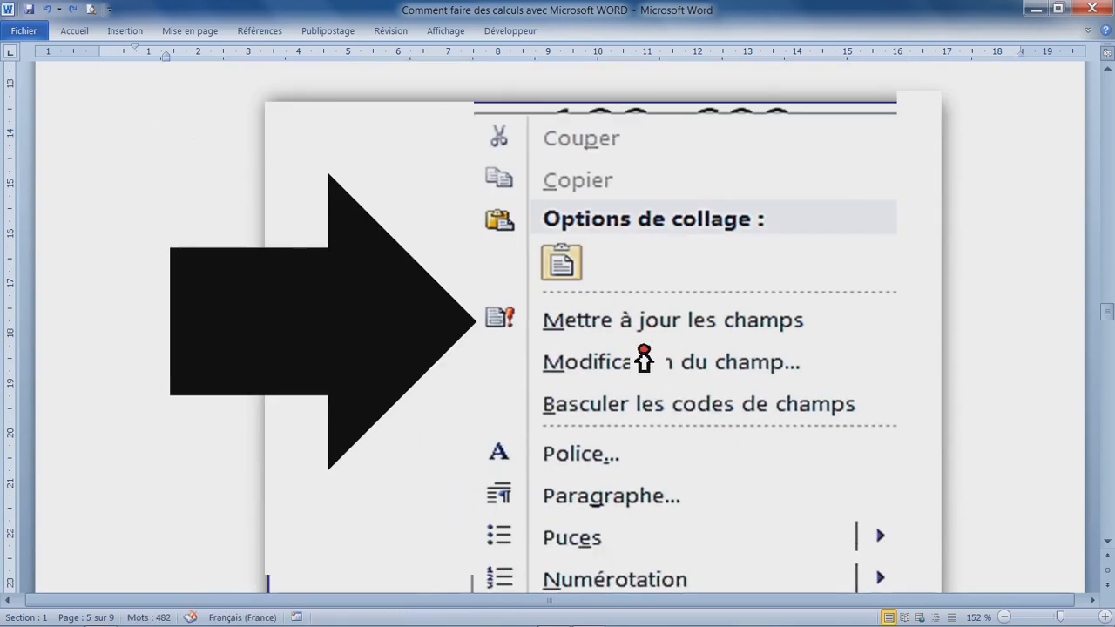
left_click(602, 329)
scroll(751, 366, "down", 6)
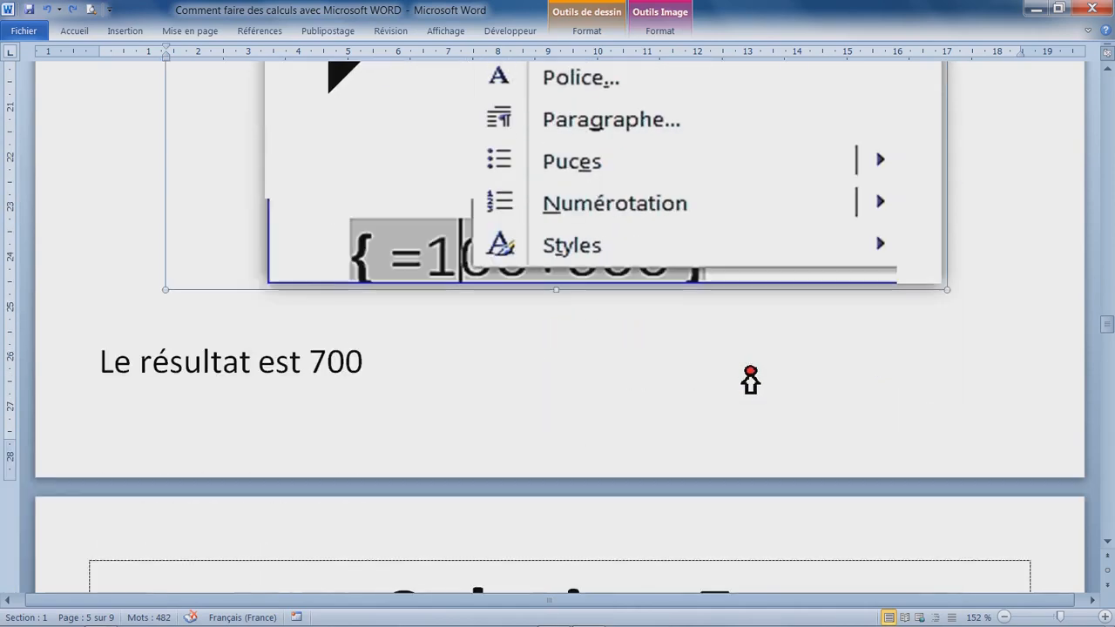
left_click(344, 383)
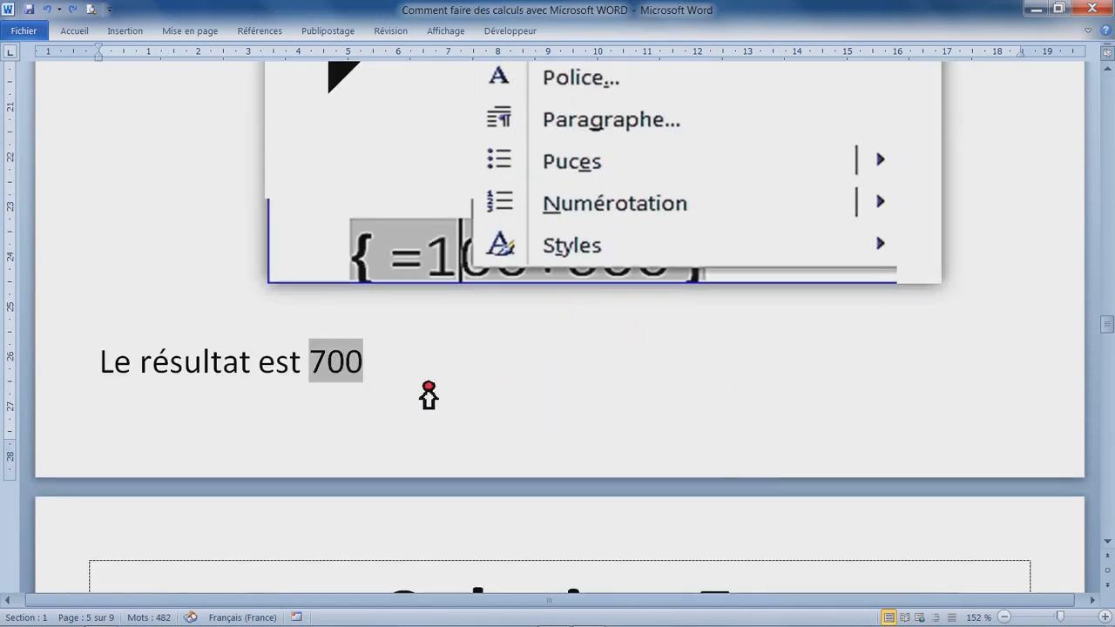
scroll(418, 401, "down", 5)
left_click_drag(389, 331, 764, 326)
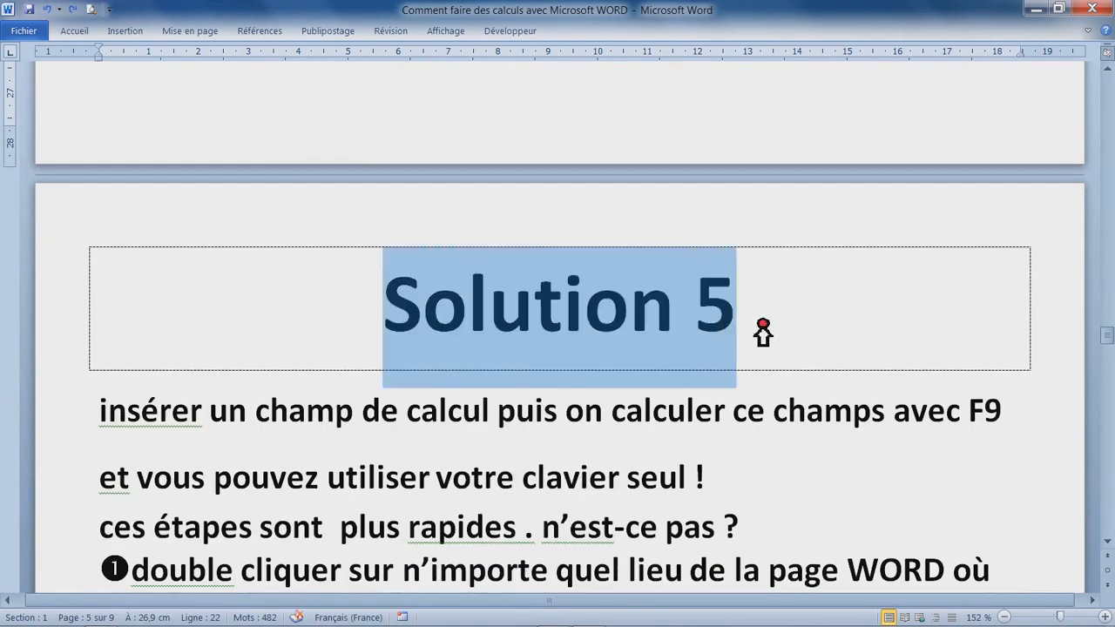
left_click(649, 446)
left_click(442, 429)
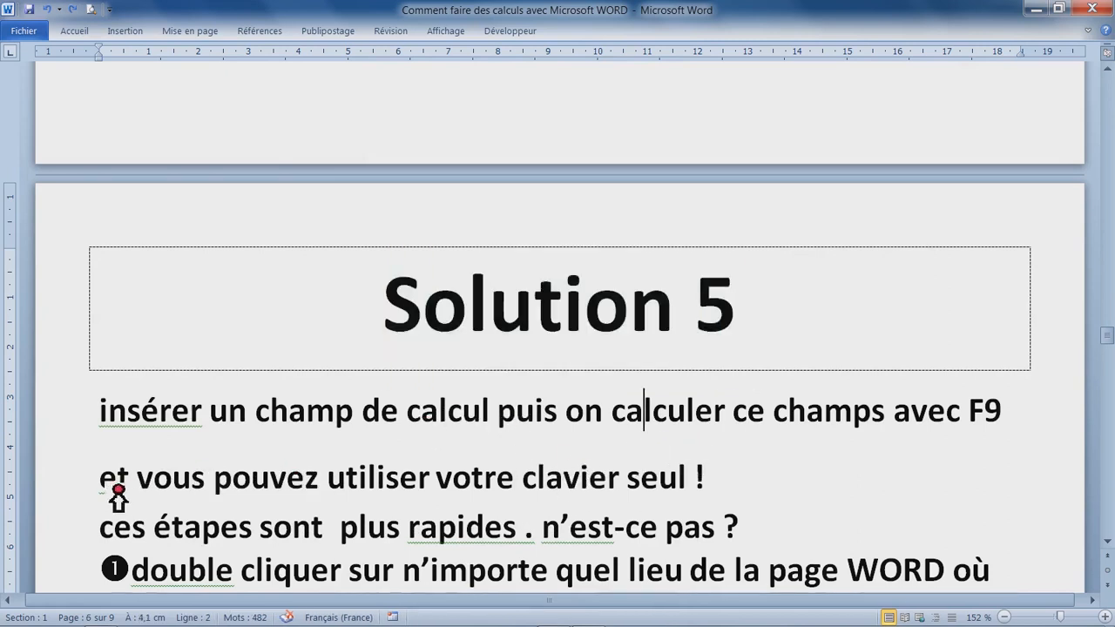
left_click_drag(115, 486, 694, 493)
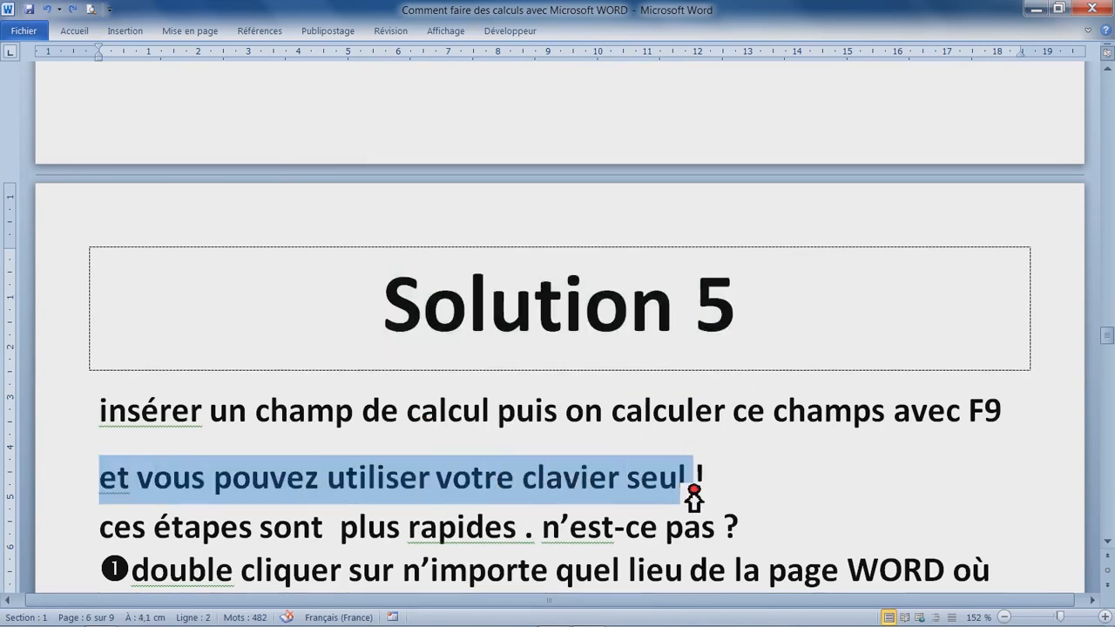